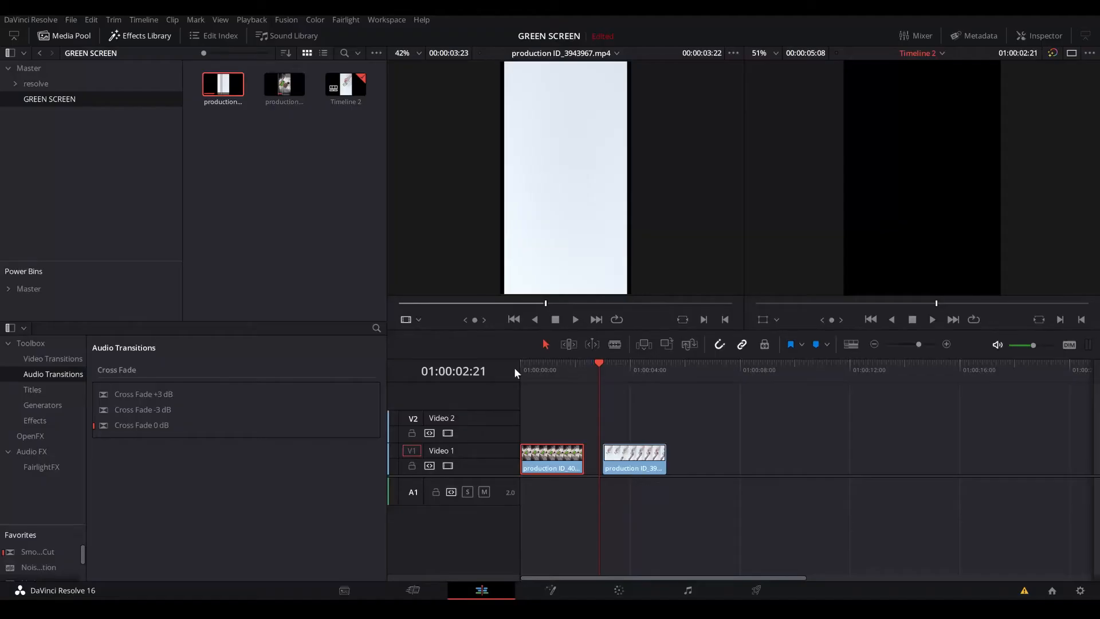
Place the money clip on Video 2 directly above the green-screen phone clip, starting at 01:00:00:00
key("j")
left_click_drag(531, 362, 609, 372)
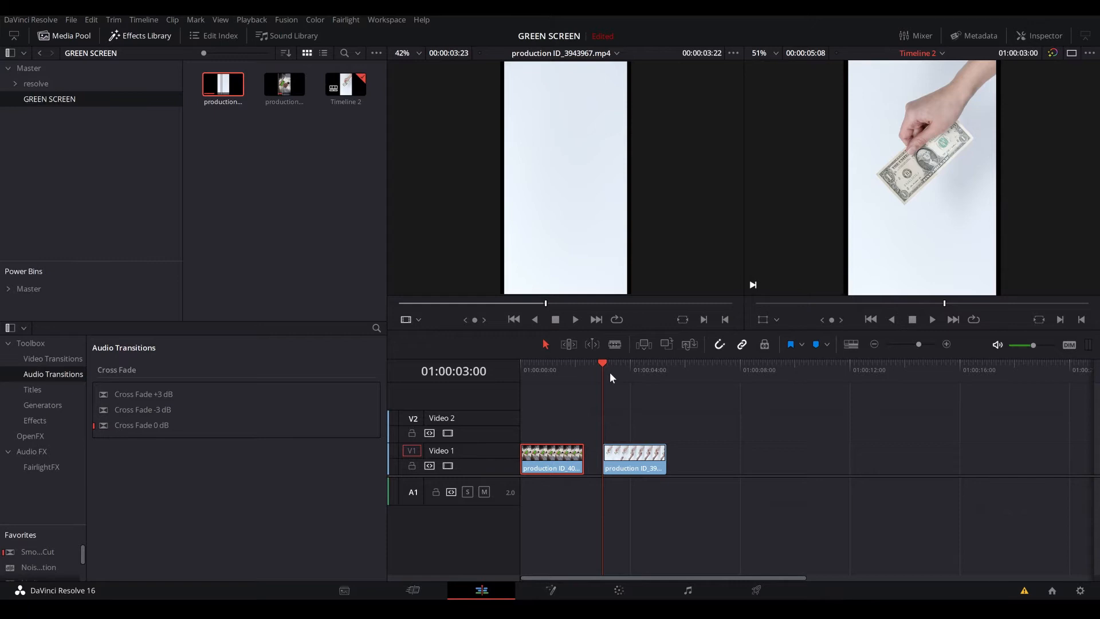
left_click_drag(609, 370, 503, 452)
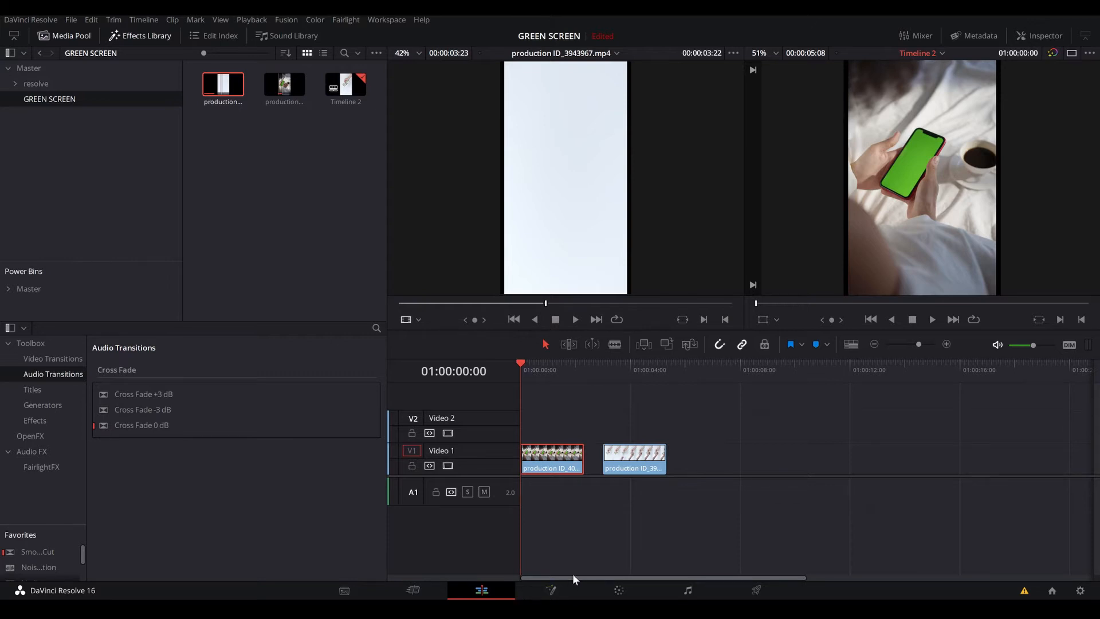
left_click_drag(620, 455, 549, 422)
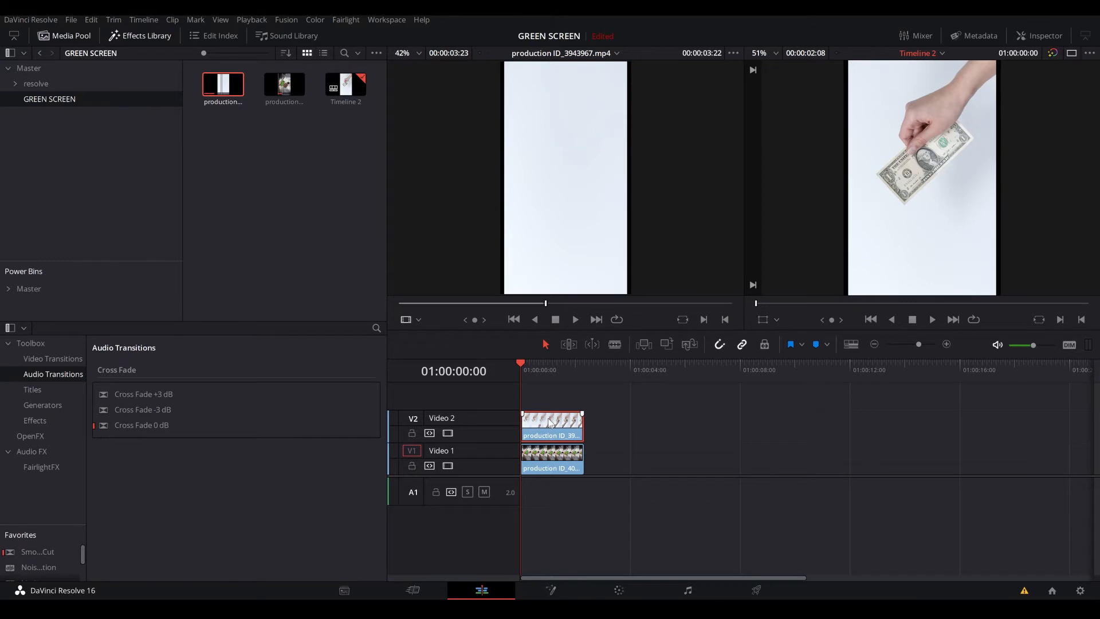
Combine the two stacked clips into a new Fusion clip and open it on the Fusion page
left_click_drag(601, 406, 522, 471)
right_click(537, 424)
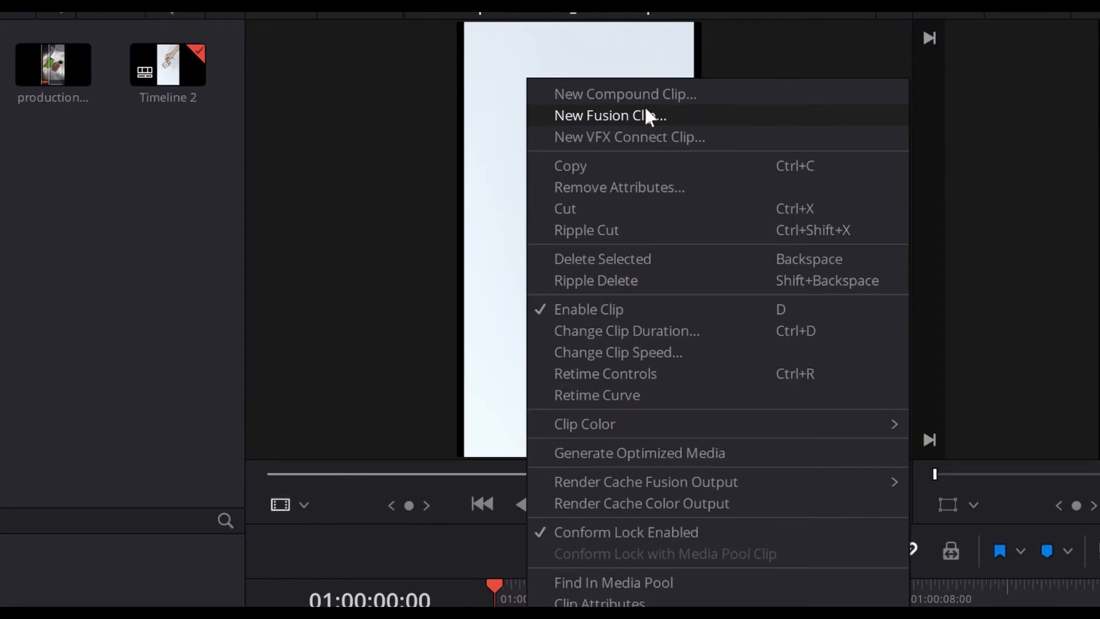
left_click(646, 115)
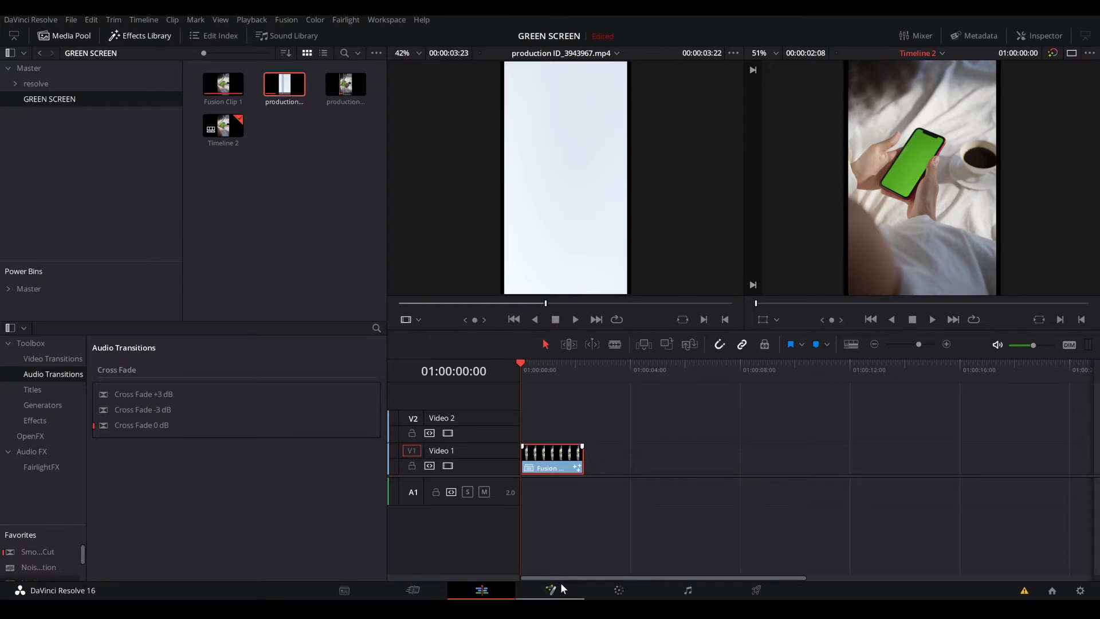
left_click(562, 589)
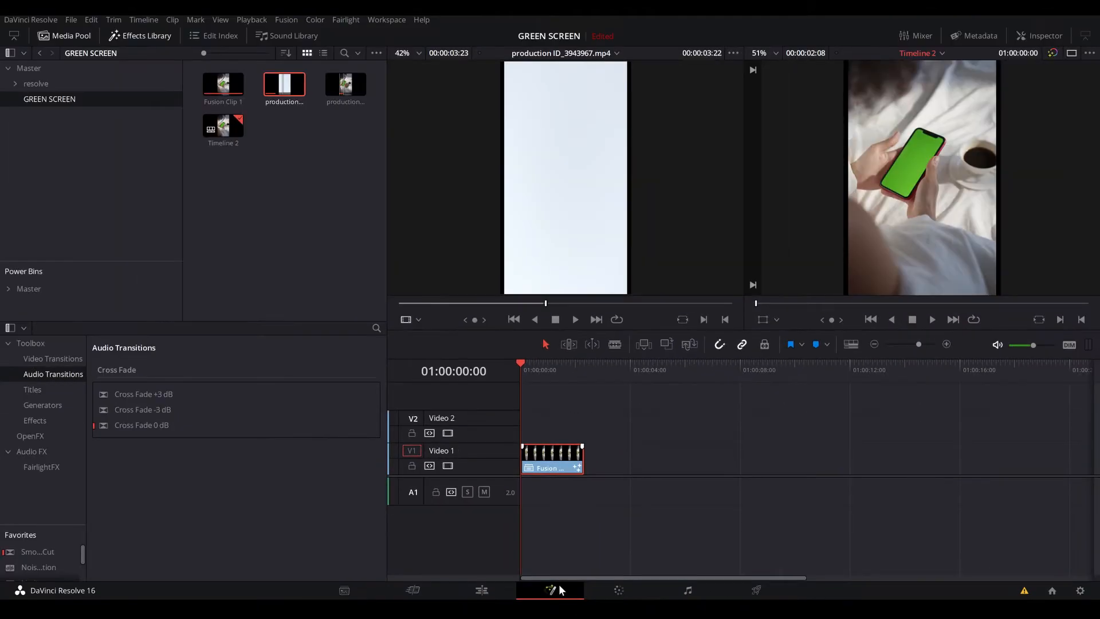
Preview each media input in the empty viewer and rename the phone footage node MediaIn1 as GREEN SCREEN CLIP
left_click_drag(68, 451, 71, 500)
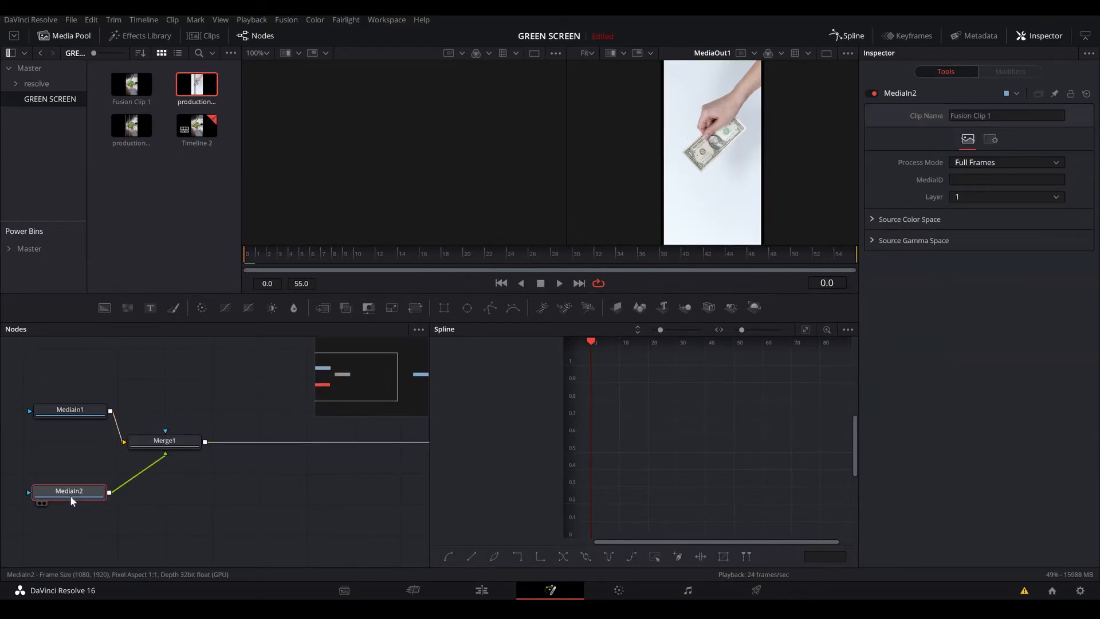
key("1")
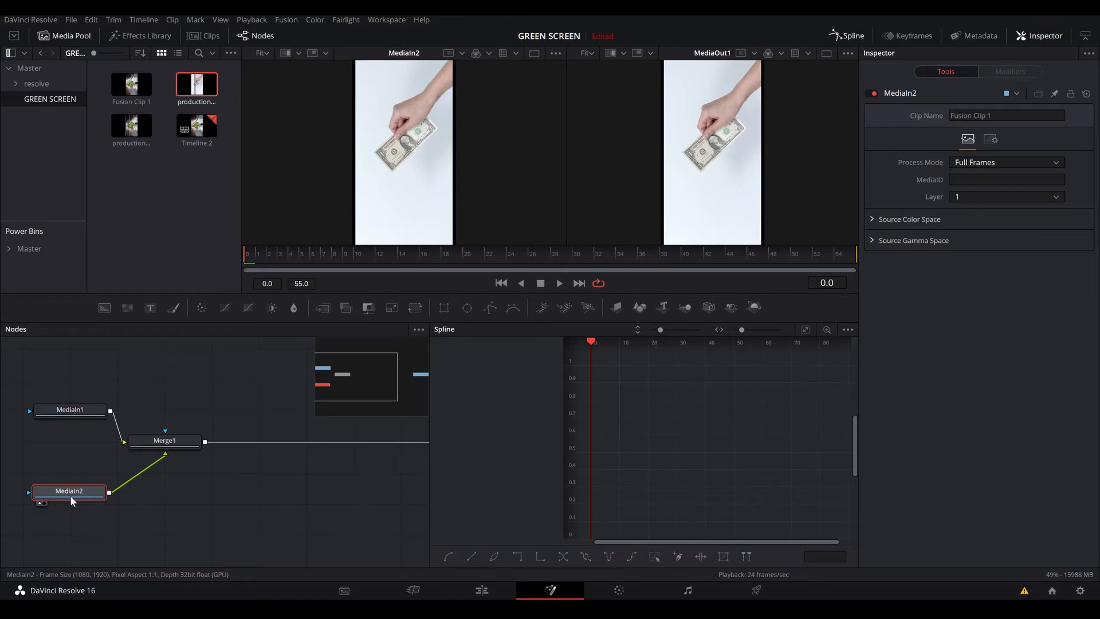
mouse_move(72, 414)
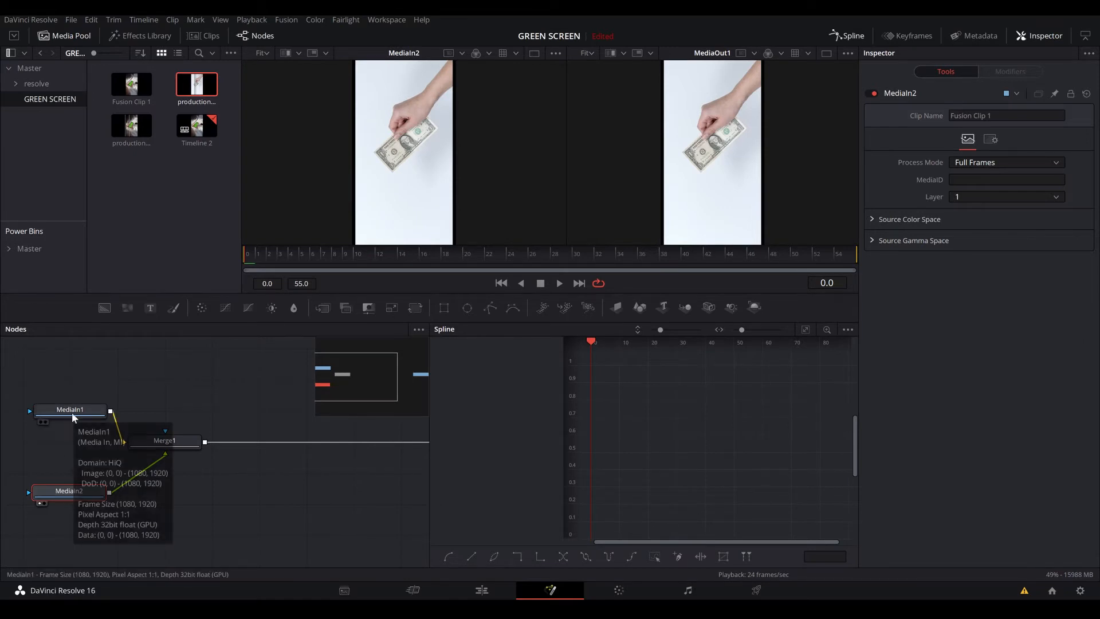
left_click(72, 414)
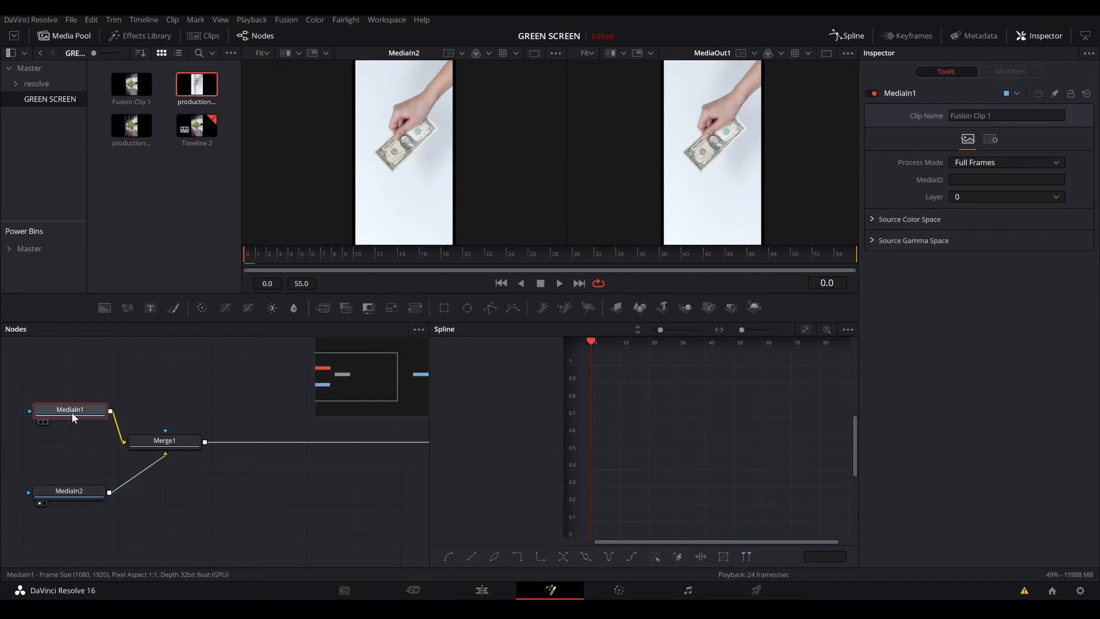
key("1")
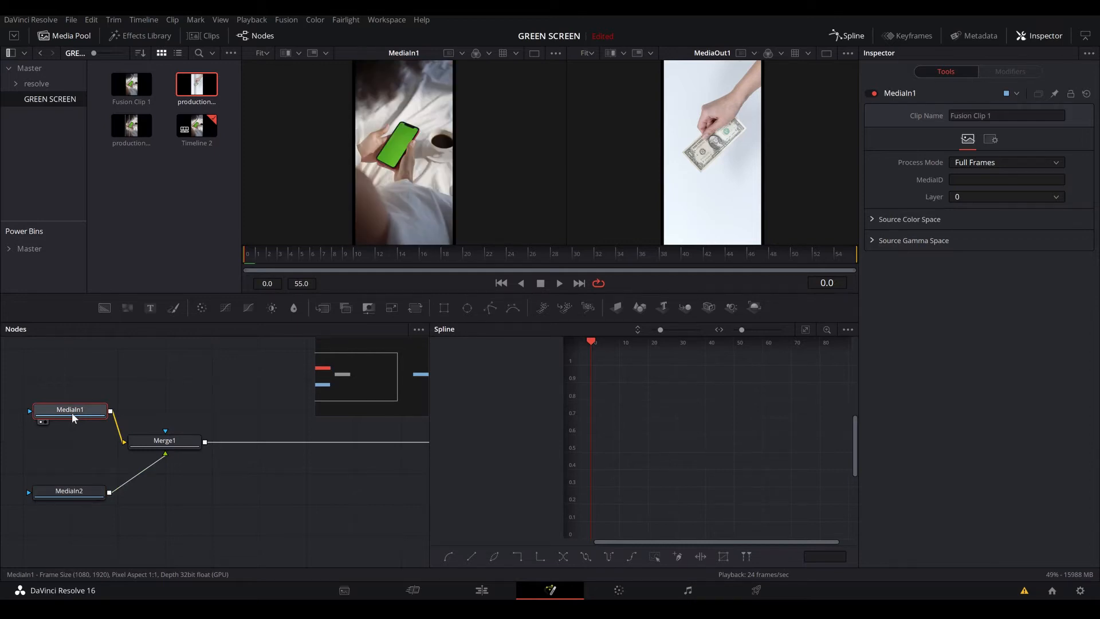
key("F2")
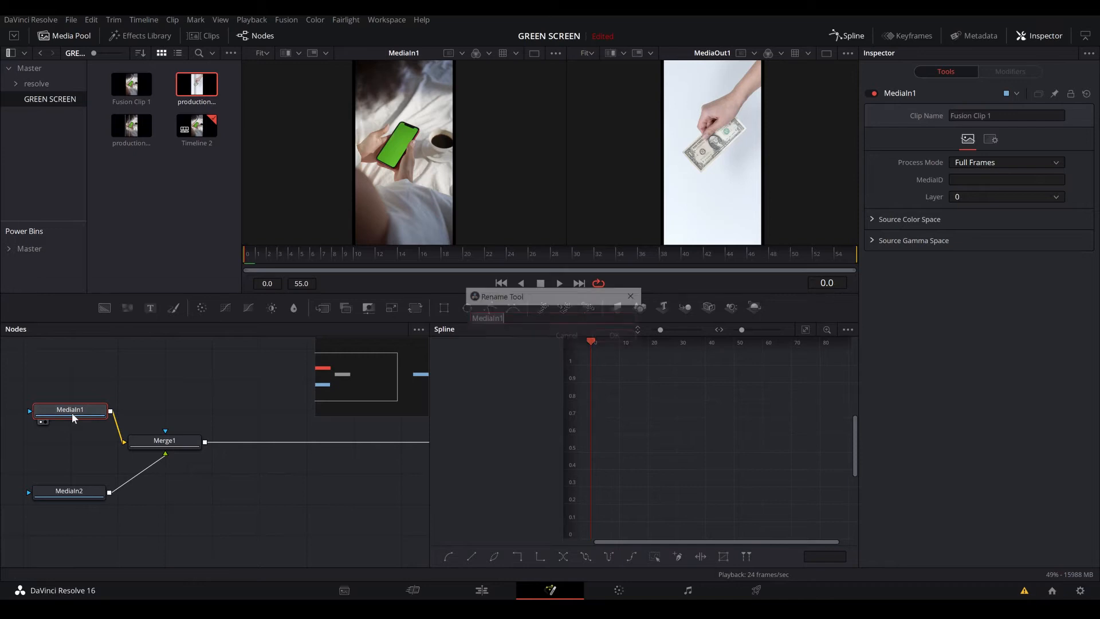
type("GREE")
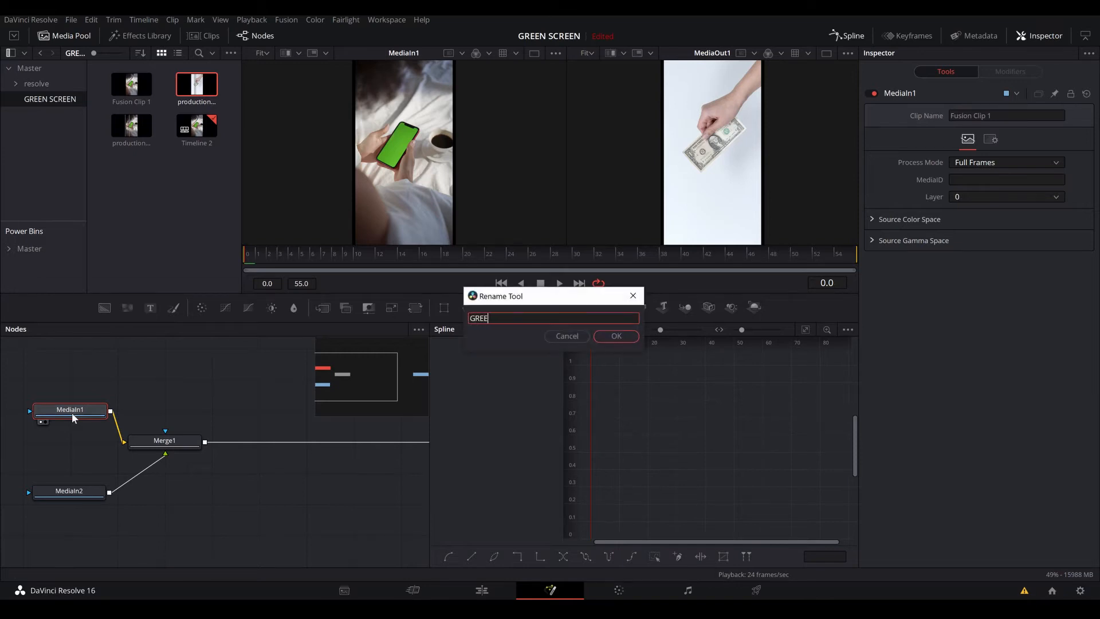
type("N SCREEN CLIP")
left_click(606, 338)
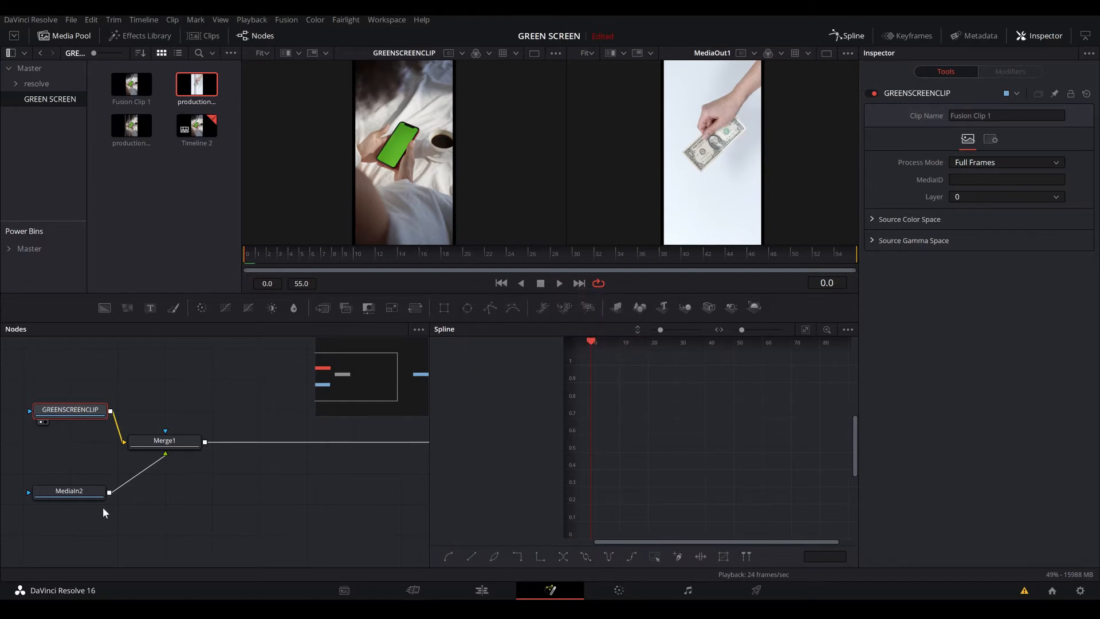
Show MediaIn2 in the viewer and rename it MONEY
left_click(75, 494)
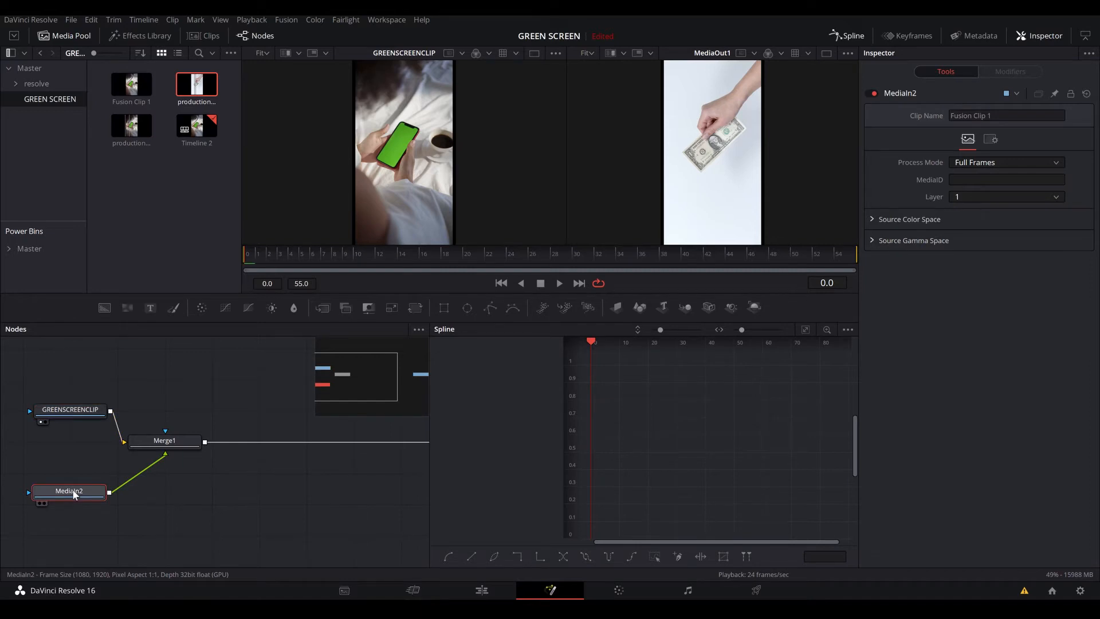
key("1")
key("F2")
type("MONEY")
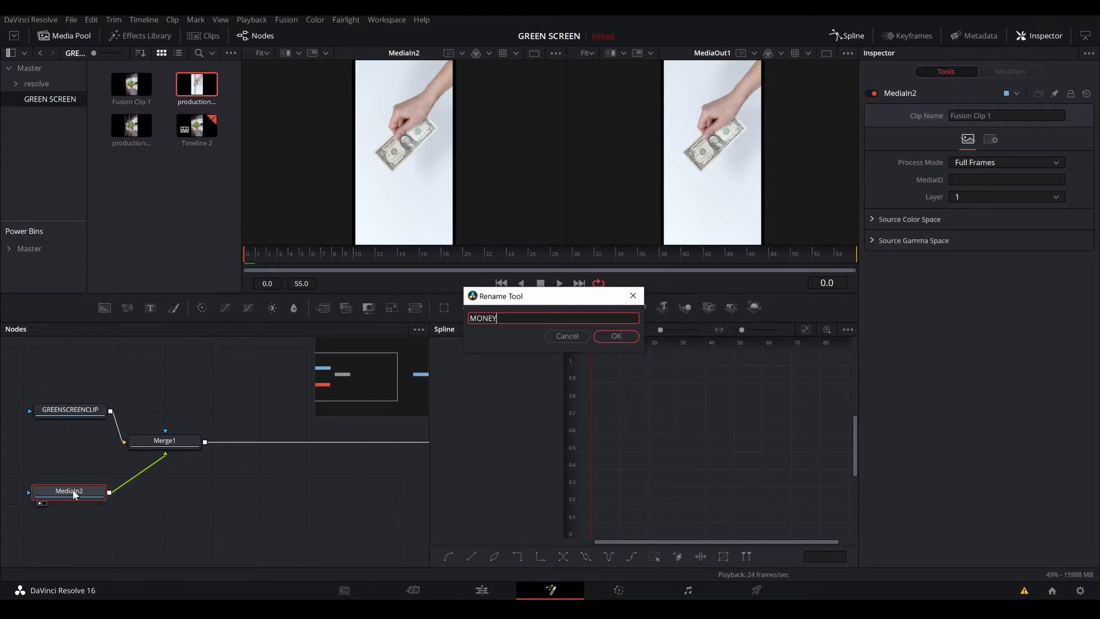
left_click(611, 337)
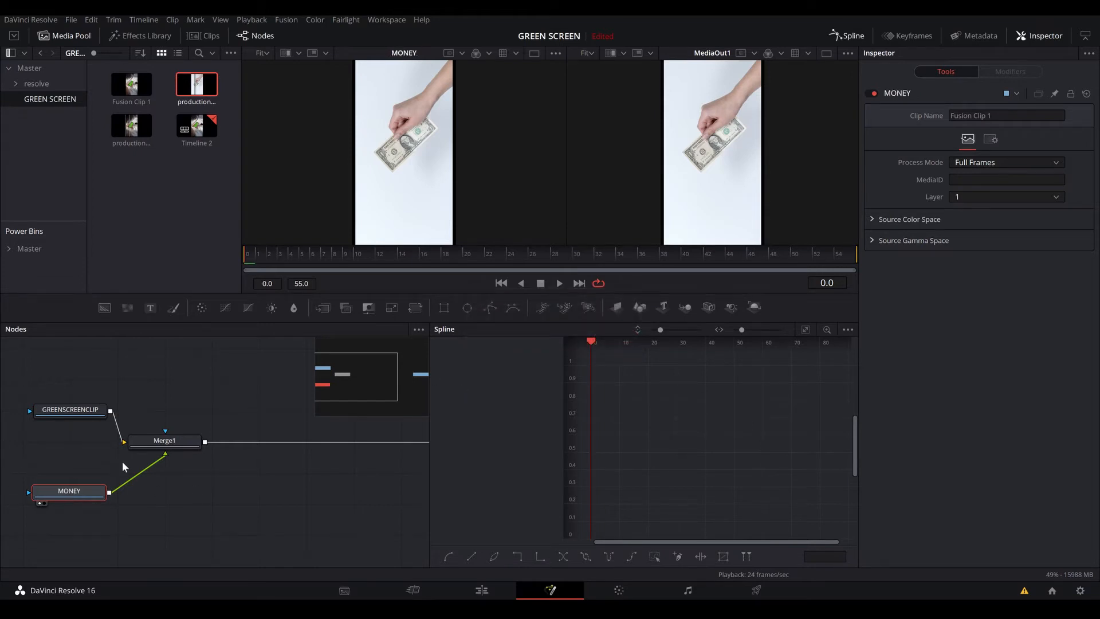
Delete the Merge1 node and insert a Planar Tracker node after the GREENSCREENCLIP node
left_click(152, 441)
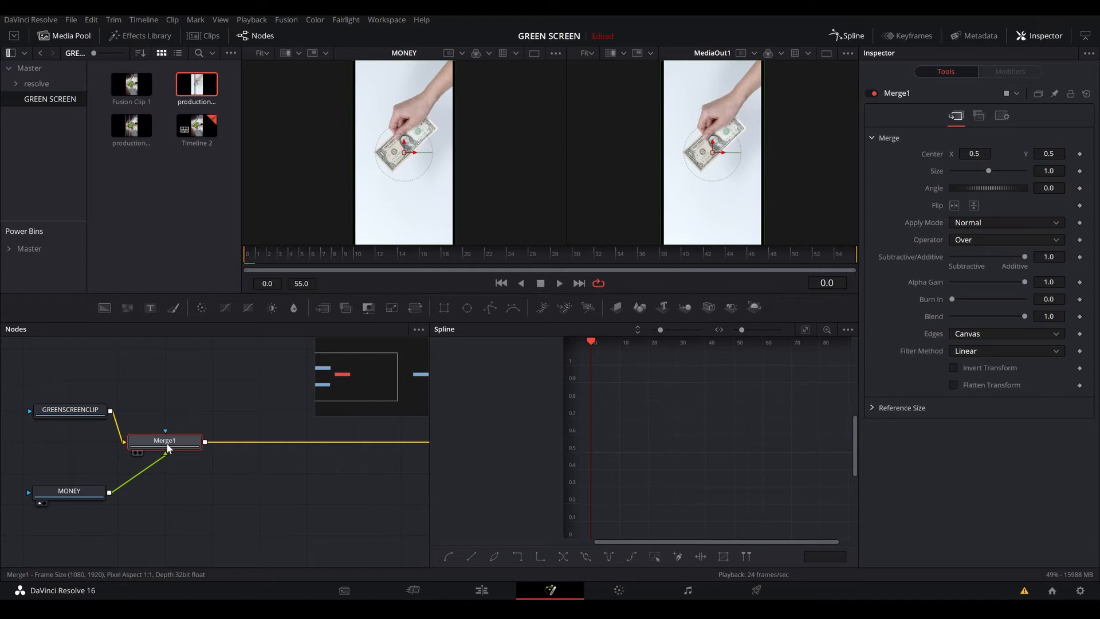
key("Delete")
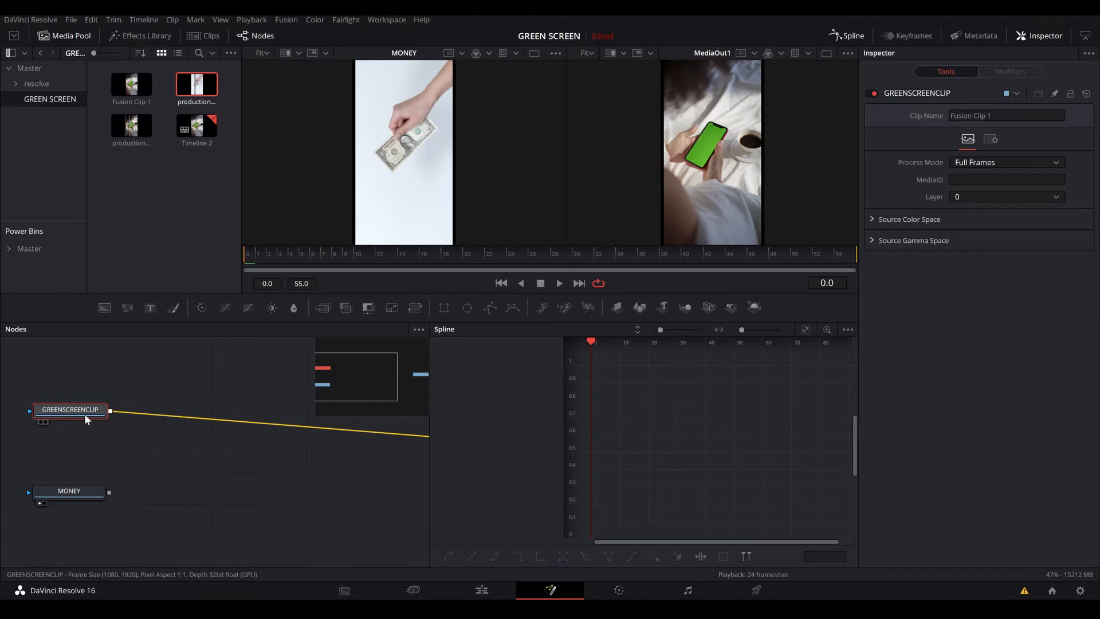
key("shift+space")
type("TRANS")
key("BackSpace")
key("BackSpace")
key("BackSpace")
key("BackSpace")
key("BackSpace")
type("PLAN")
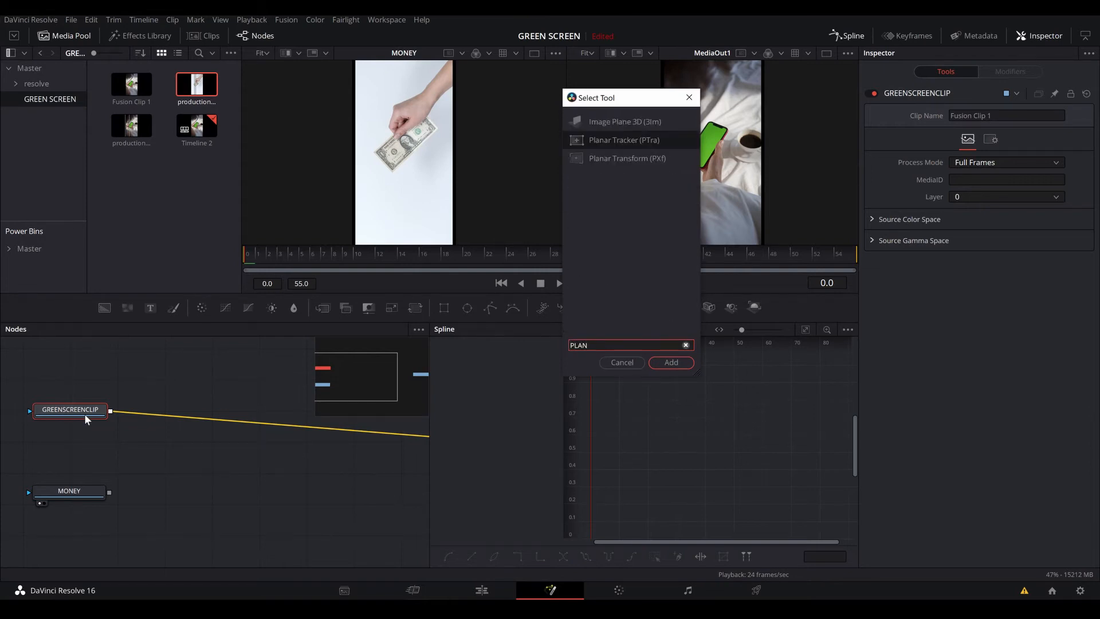
key("Return")
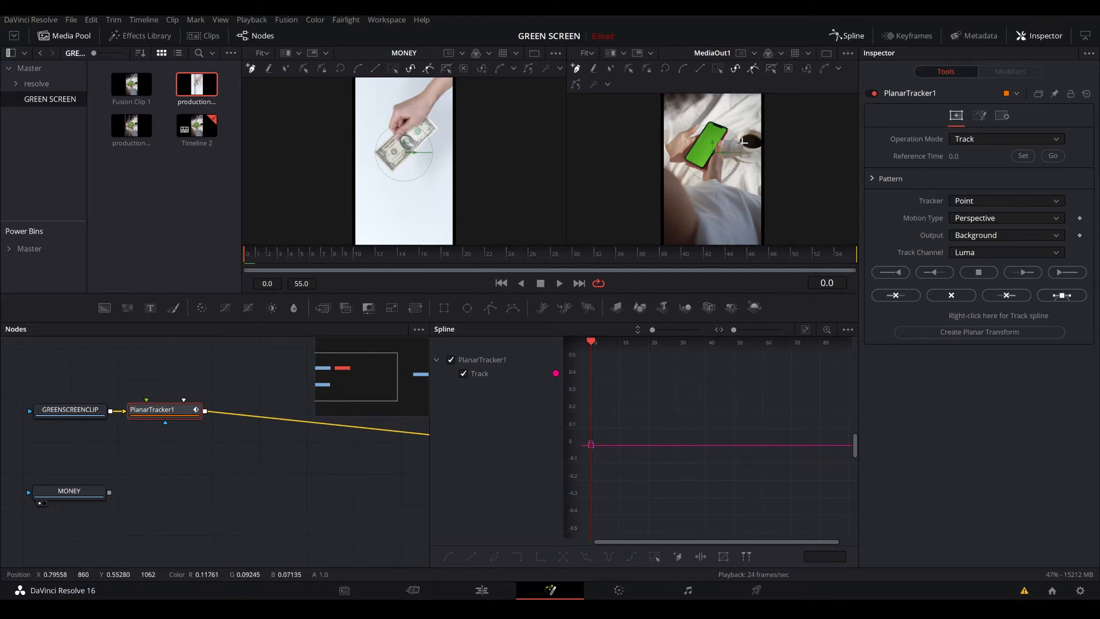
Play the phone footage to examine which part of the phone stays clear of the moving thumb
scroll(730, 139, "up", 2)
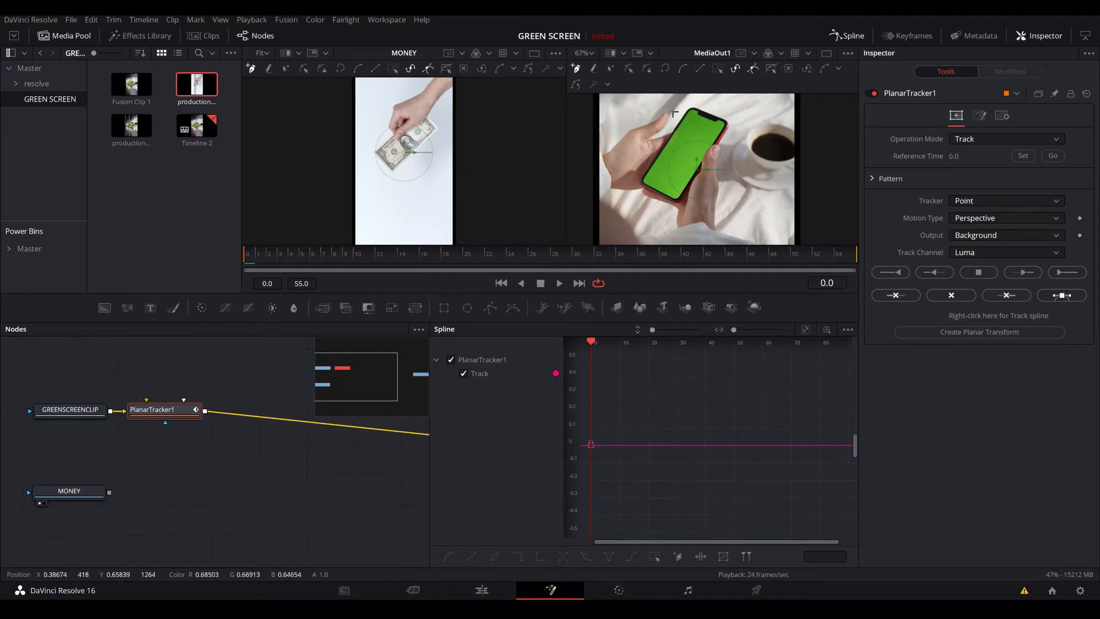
key("space")
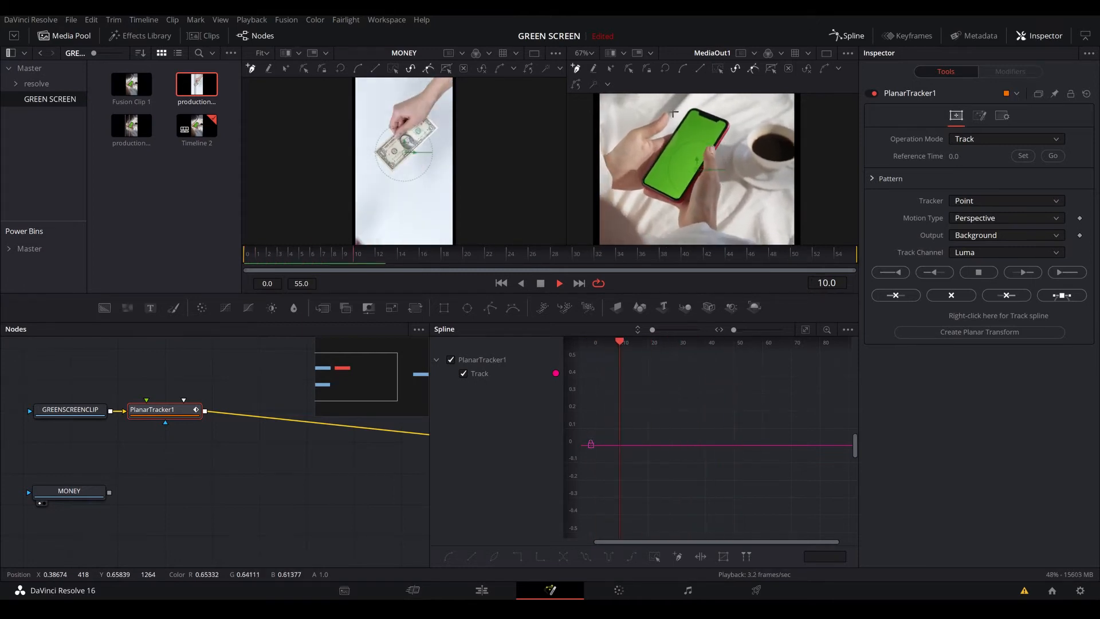
key("space")
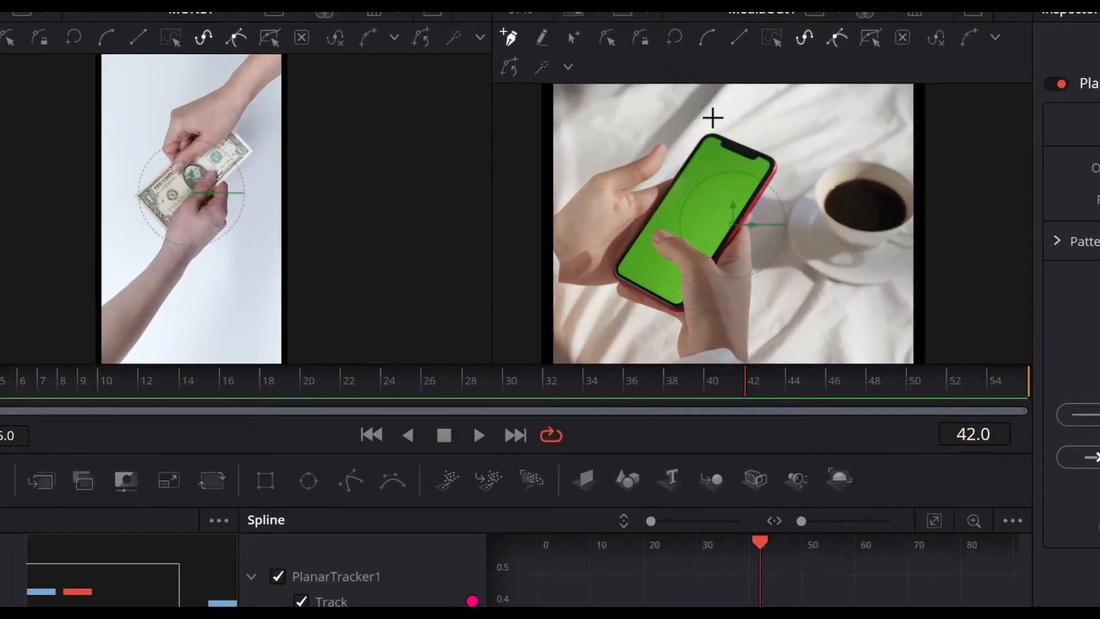
key("space")
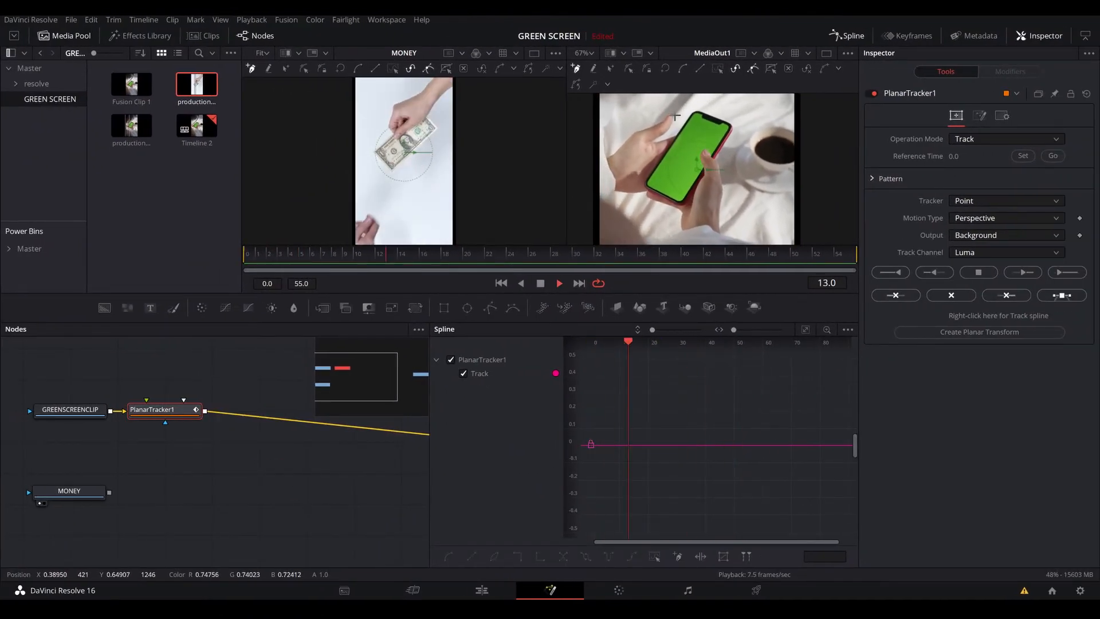
key("space")
left_click(682, 118)
left_click(736, 145)
left_click(749, 122)
key("ctrl+z")
key("ctrl+z")
key("ctrl+z")
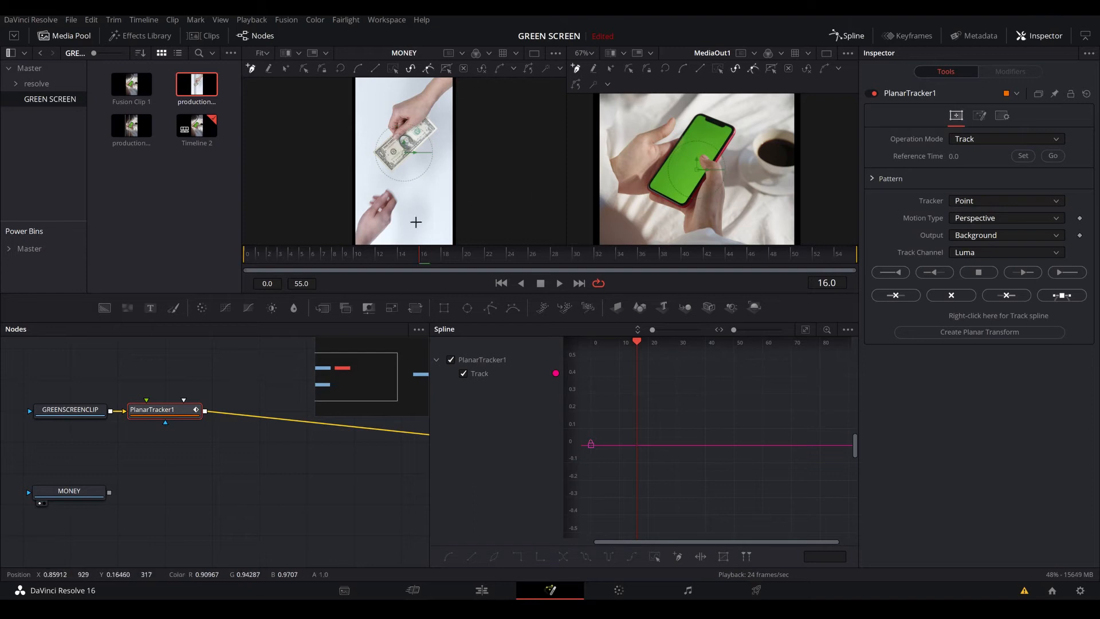
At frame 0, draw a closed tracking pattern around the top end of the phone
key("Home")
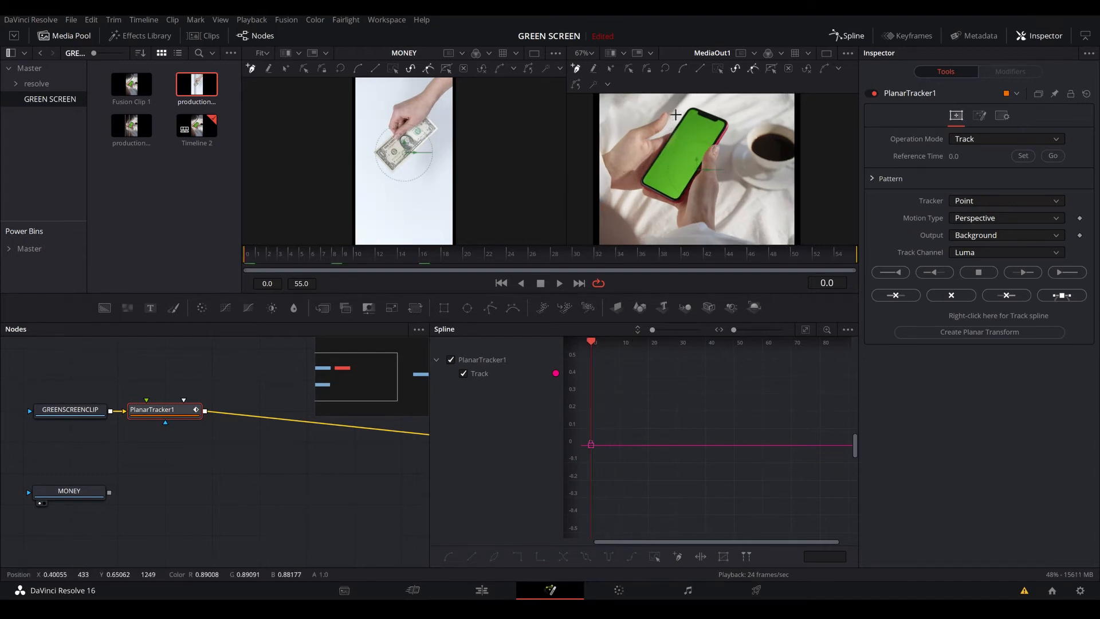
left_click(675, 114)
left_click(726, 138)
left_click(742, 116)
left_click(709, 103)
left_click(692, 98)
left_click(677, 114)
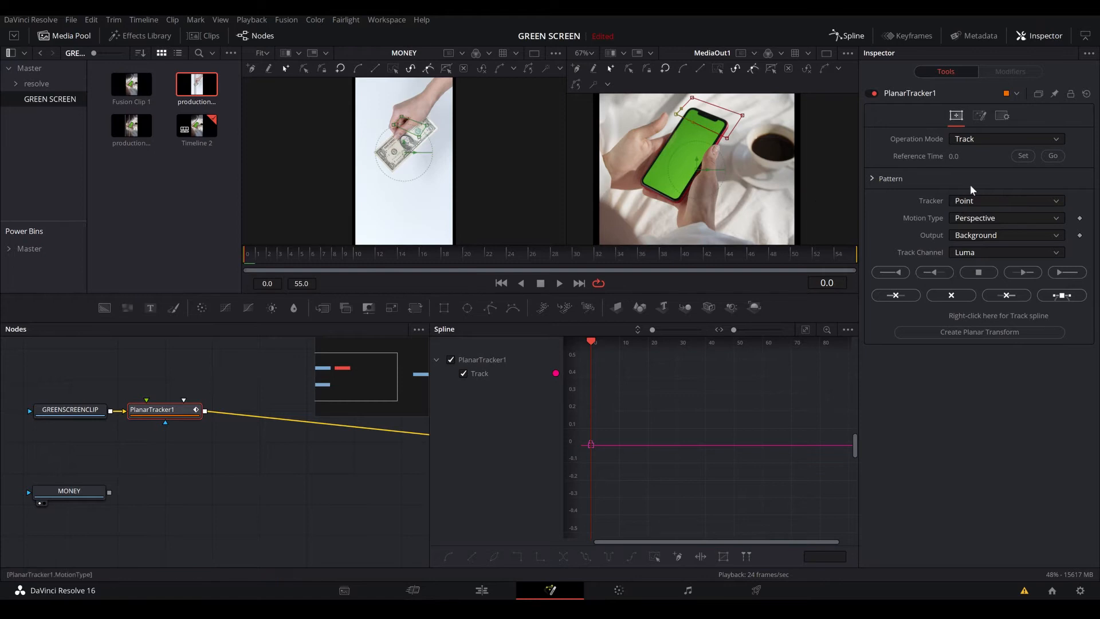
Set frame 0 as the reference time, choose the Hybrid Point/Area tracker, and track the pattern forward to the clip's end
left_click(1022, 157)
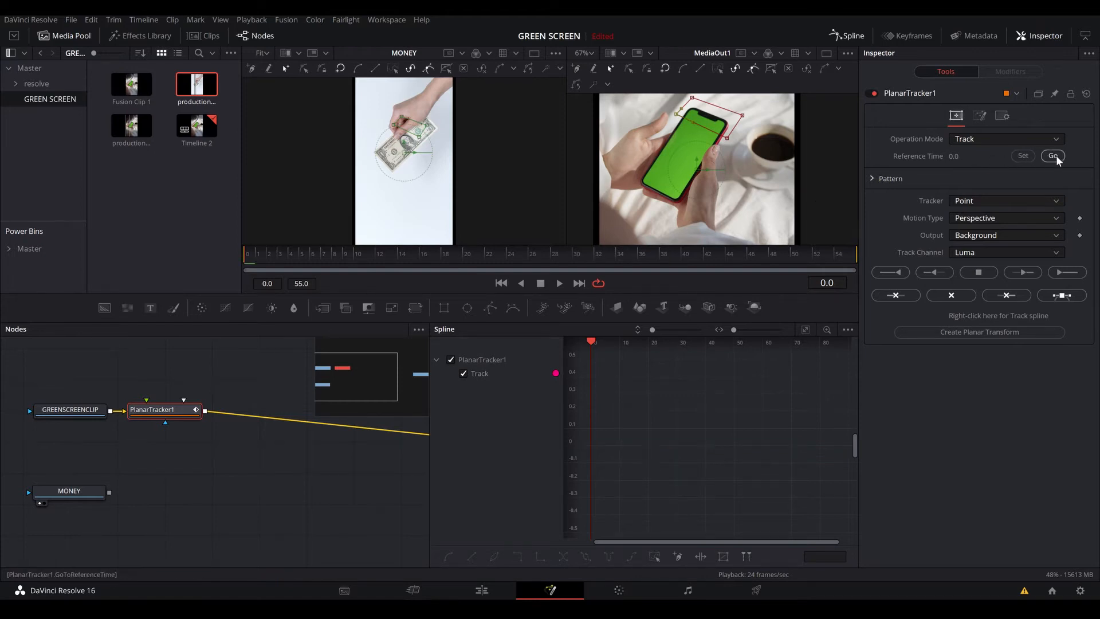
left_click(1030, 202)
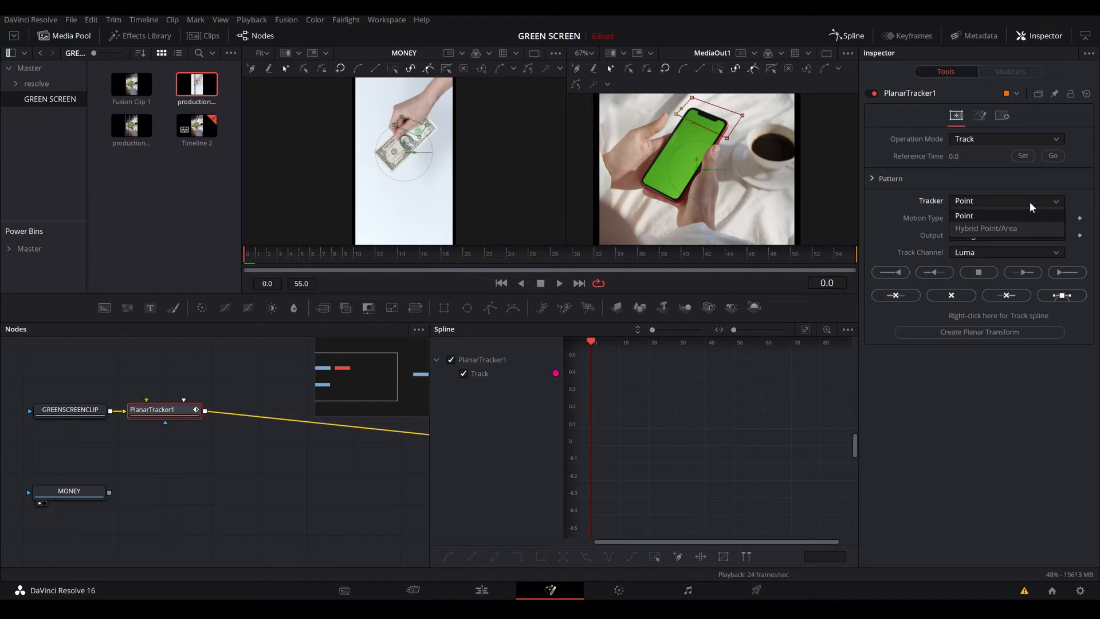
left_click(1021, 229)
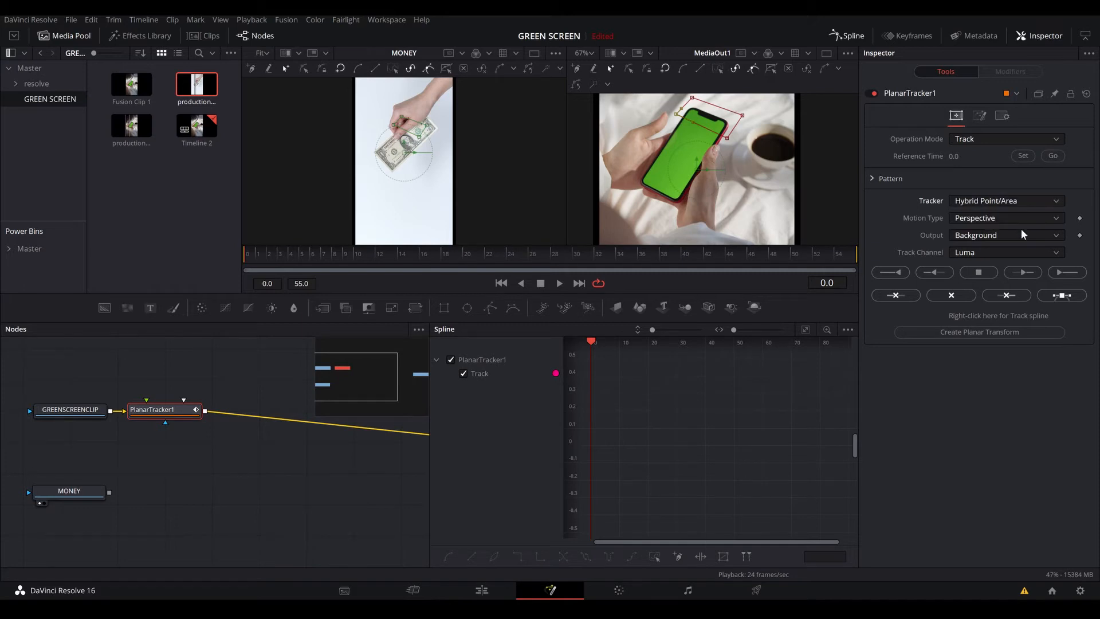
left_click(1058, 277)
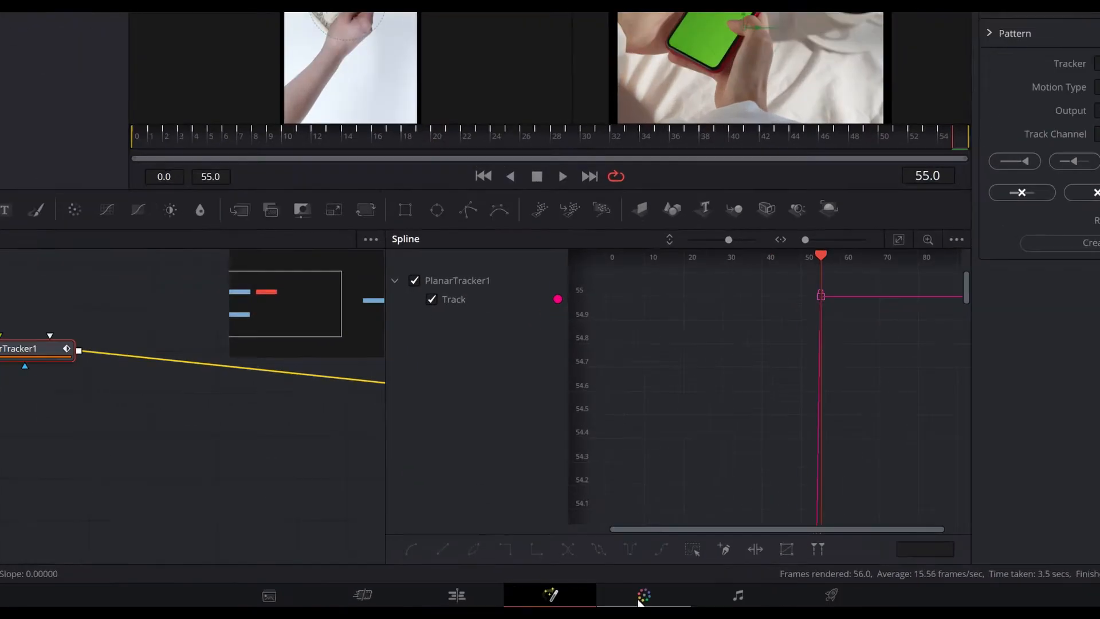
On the Color page, set the clip's saturation to 0 and scrub through it to check the contrast around the phone
left_click(618, 592)
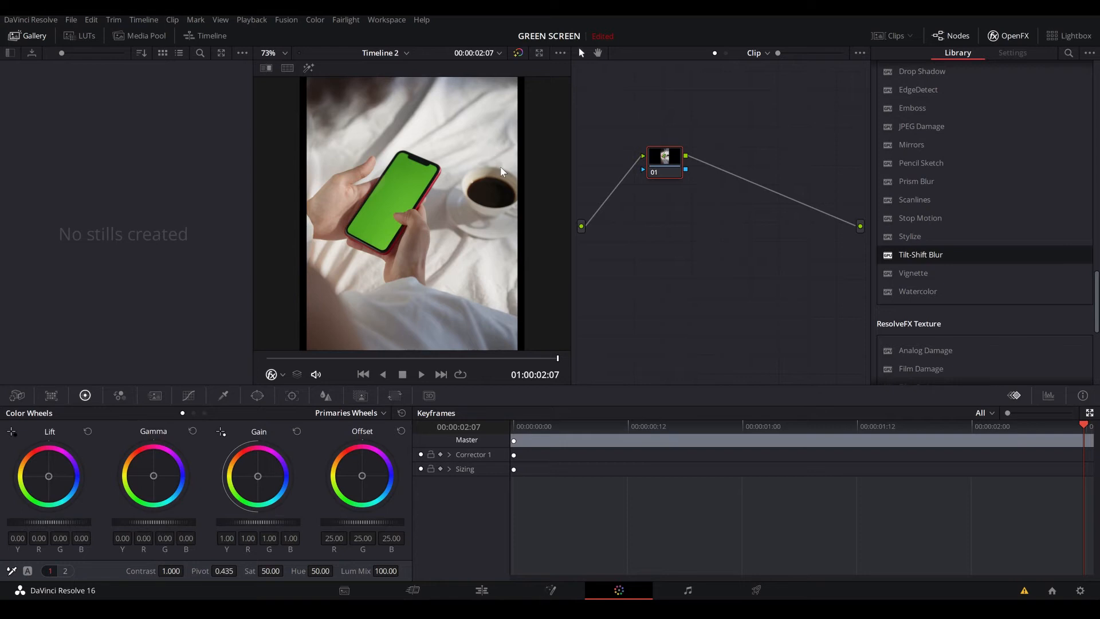
left_click_drag(269, 571, 246, 573)
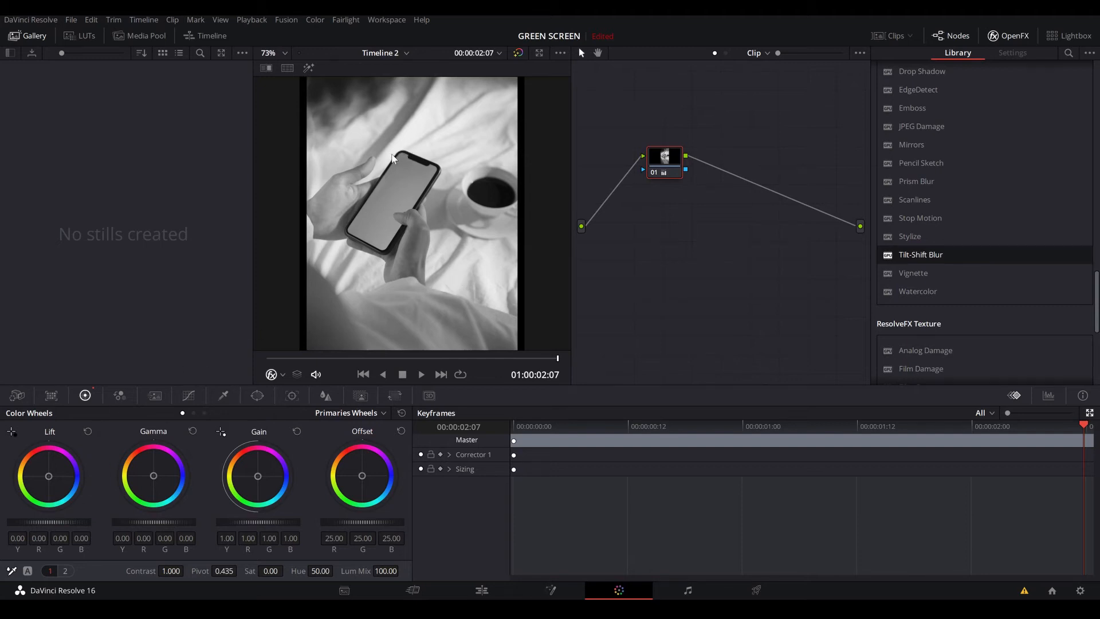
left_click_drag(288, 359, 409, 355)
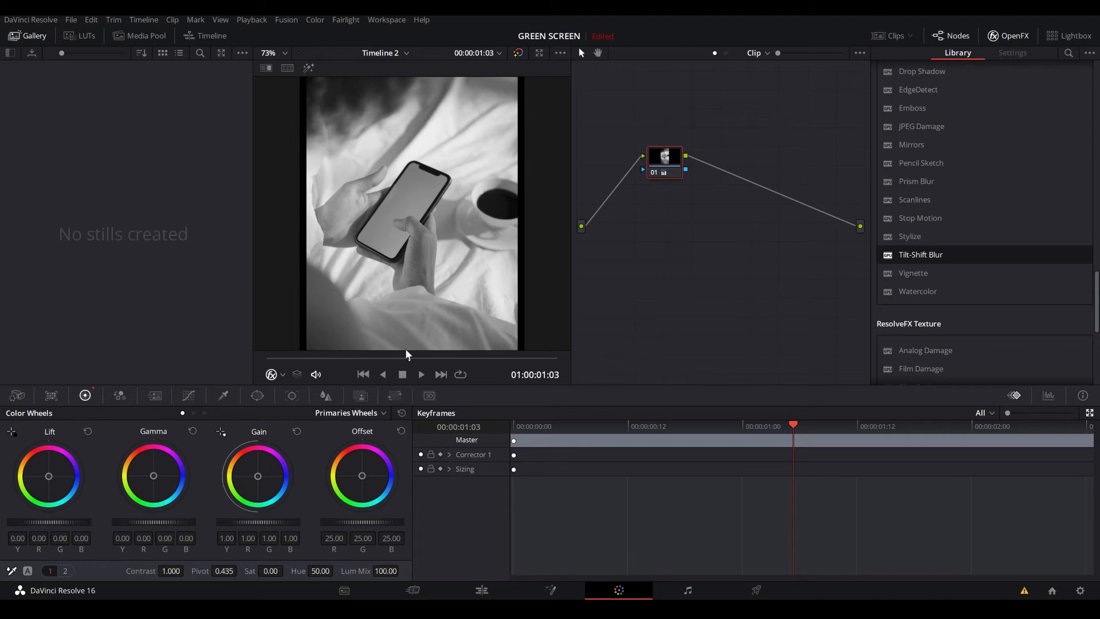
Play the desaturated clip to check the contrast around the phone and undo the saturation change
key("space")
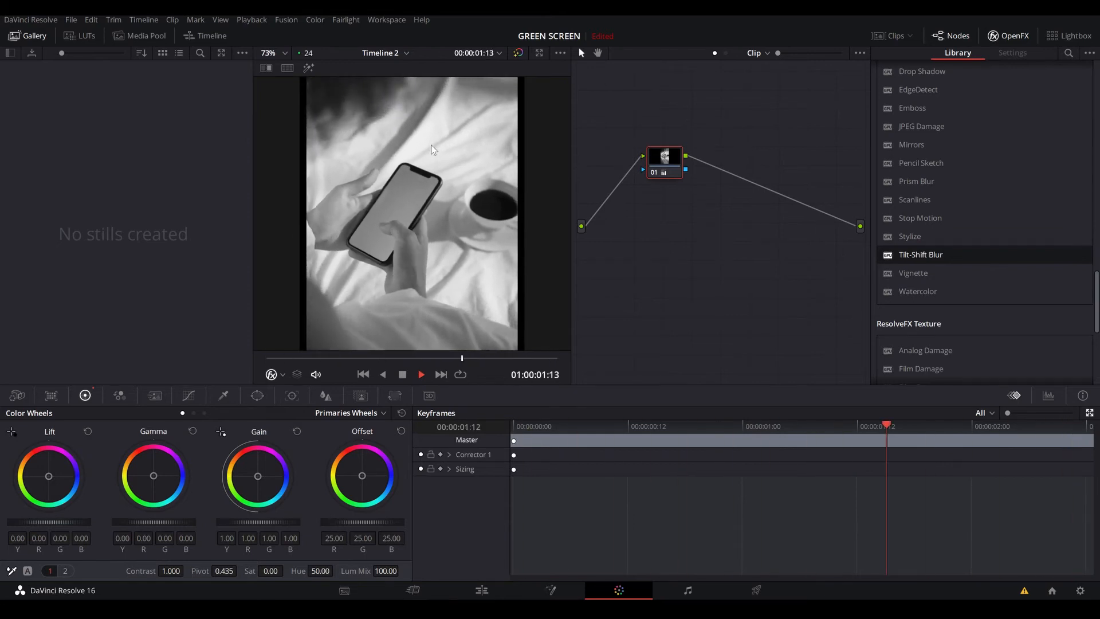
key("space")
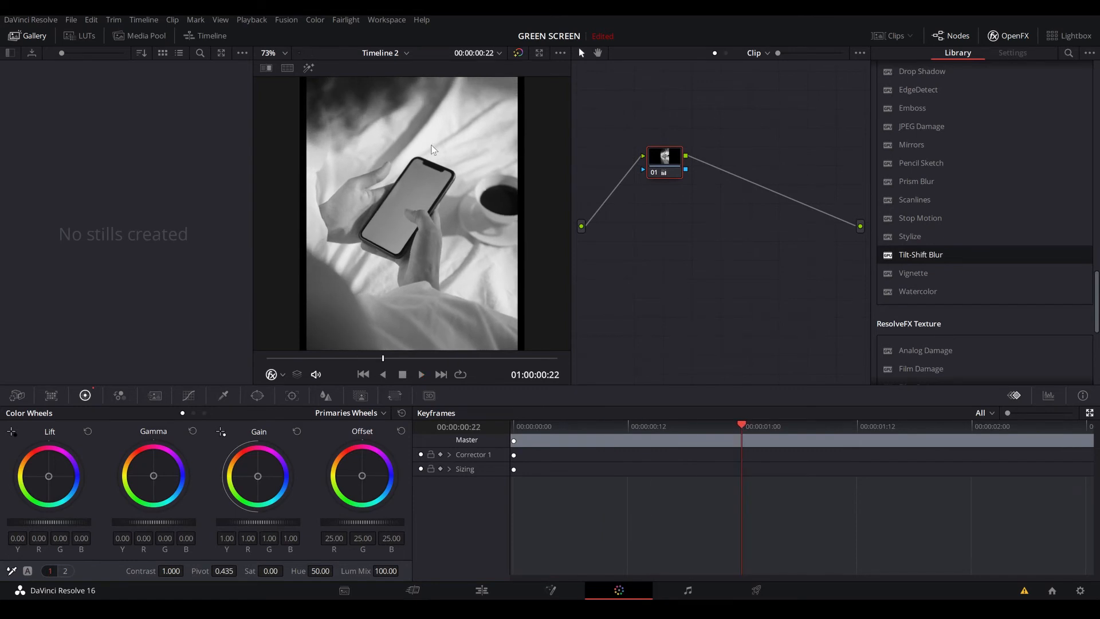
key("ctrl+z")
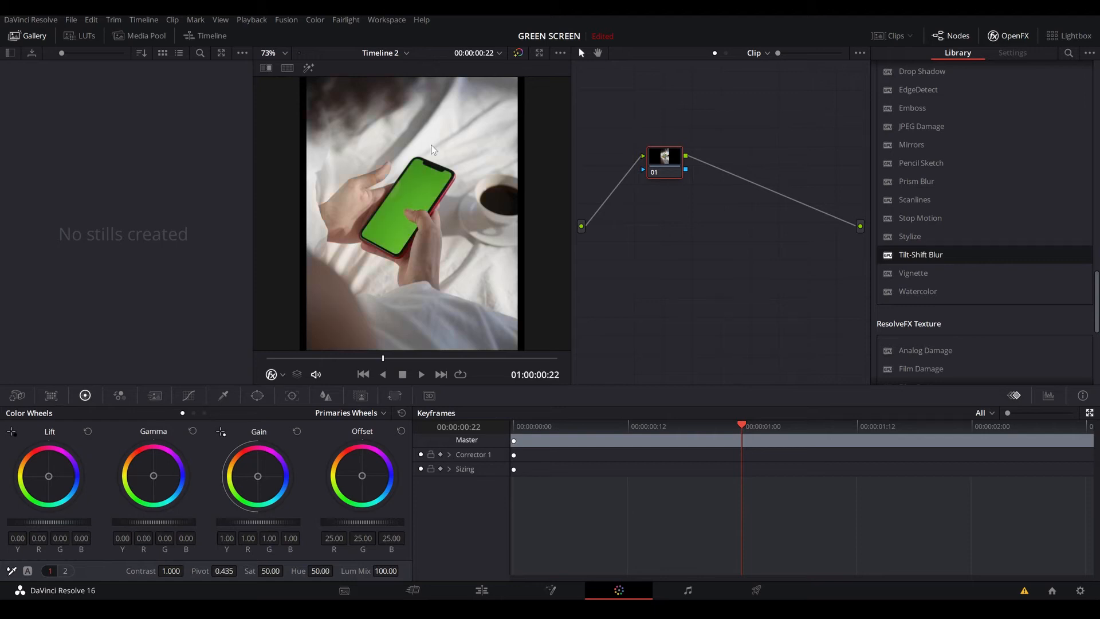
Back on the Fusion page, add a Merge node after PlanarTracker1 and place it lower, between the two clip branches
left_click(544, 593)
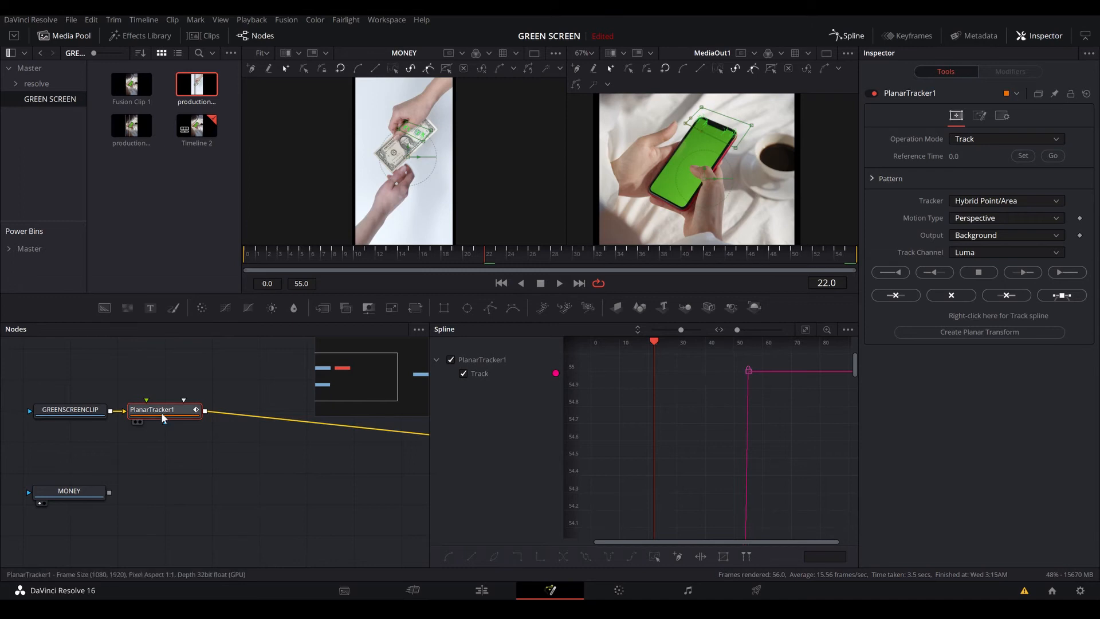
left_click(322, 312)
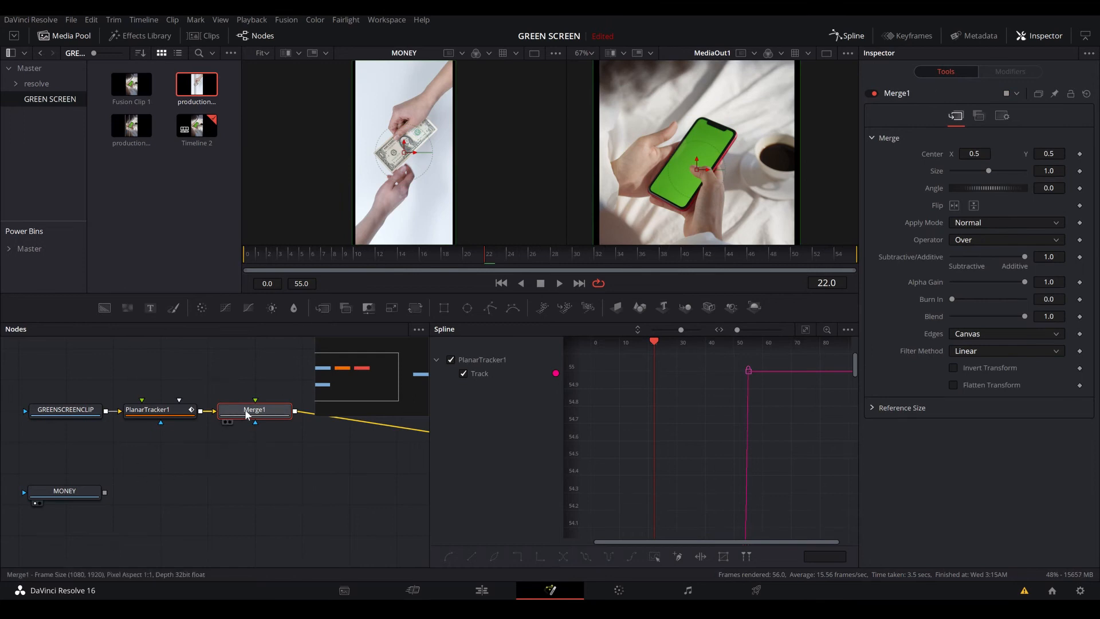
left_click_drag(245, 409, 294, 476)
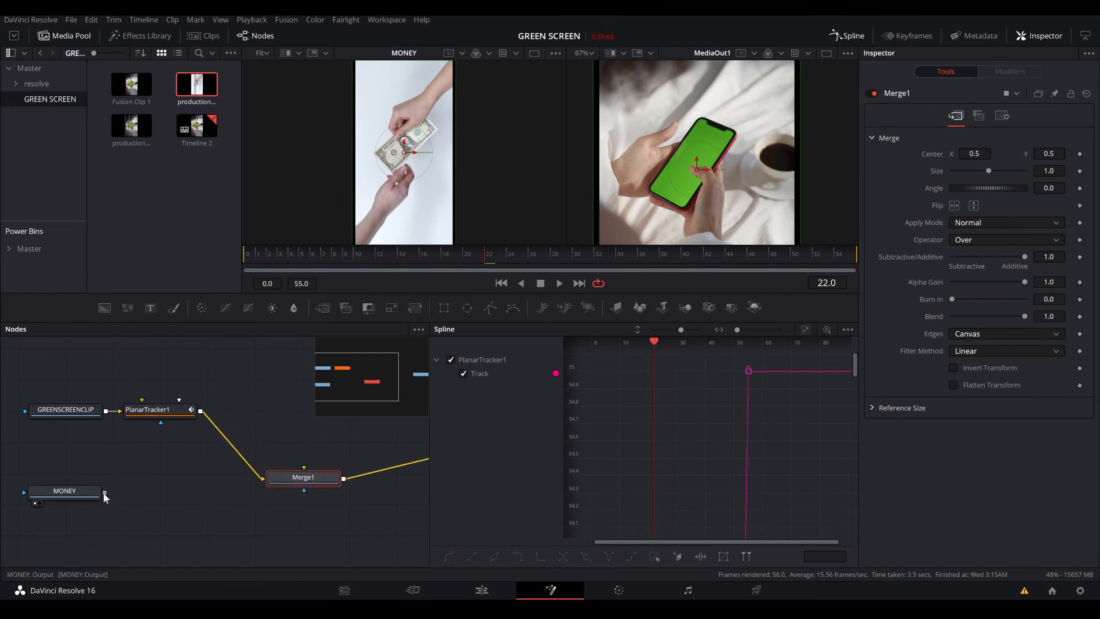
Connect the MONEY node to Merge1 as background and PlanarTracker1 as foreground
left_click_drag(105, 494, 286, 480)
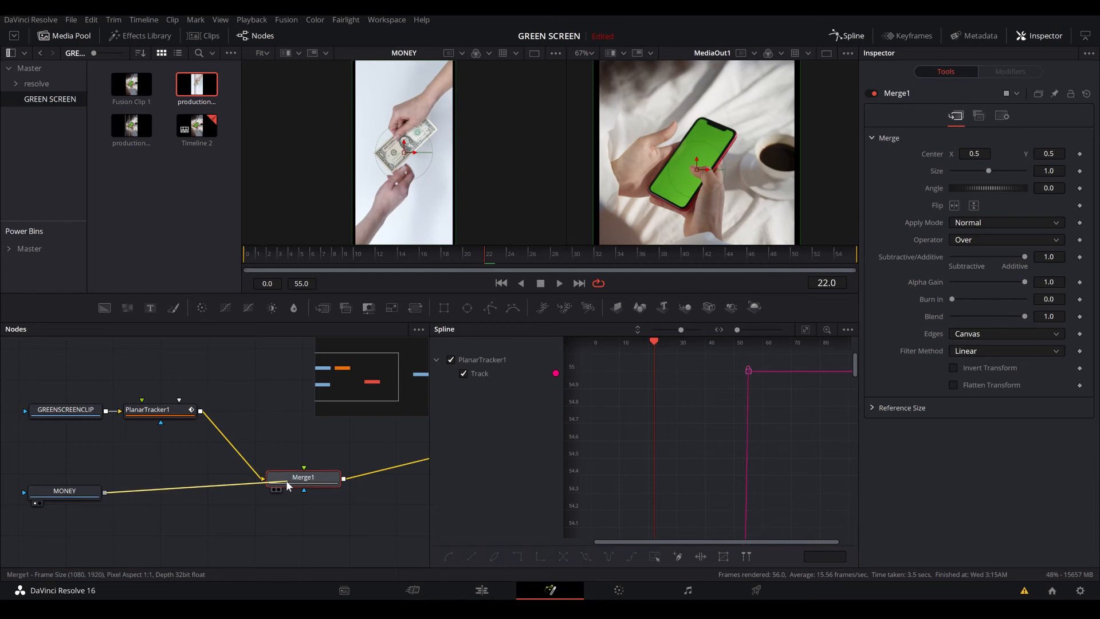
left_click(286, 480)
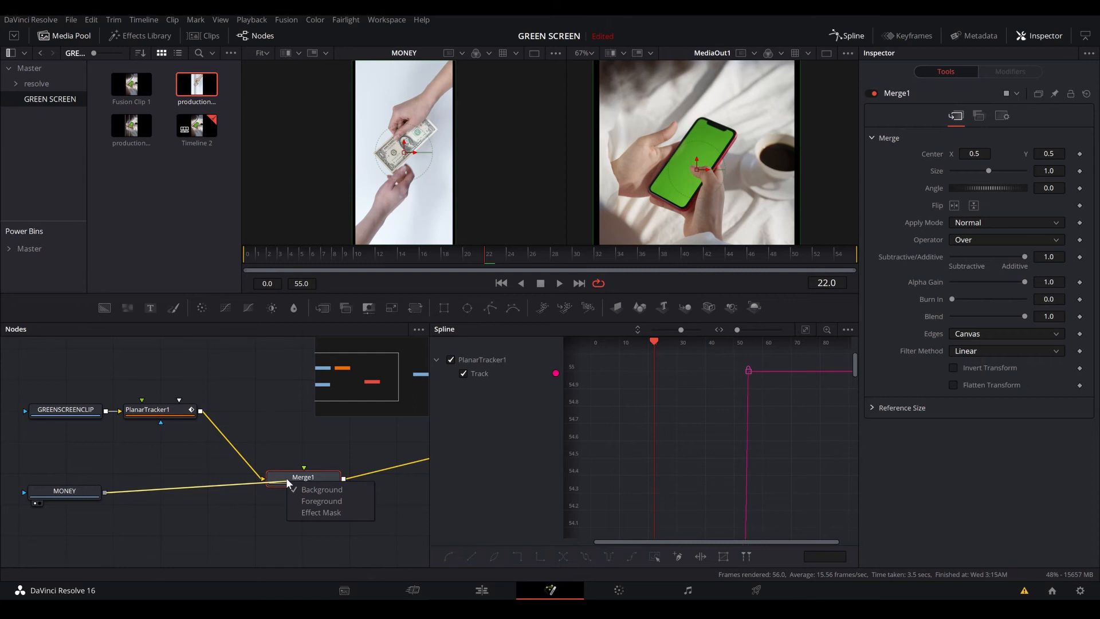
left_click(297, 487)
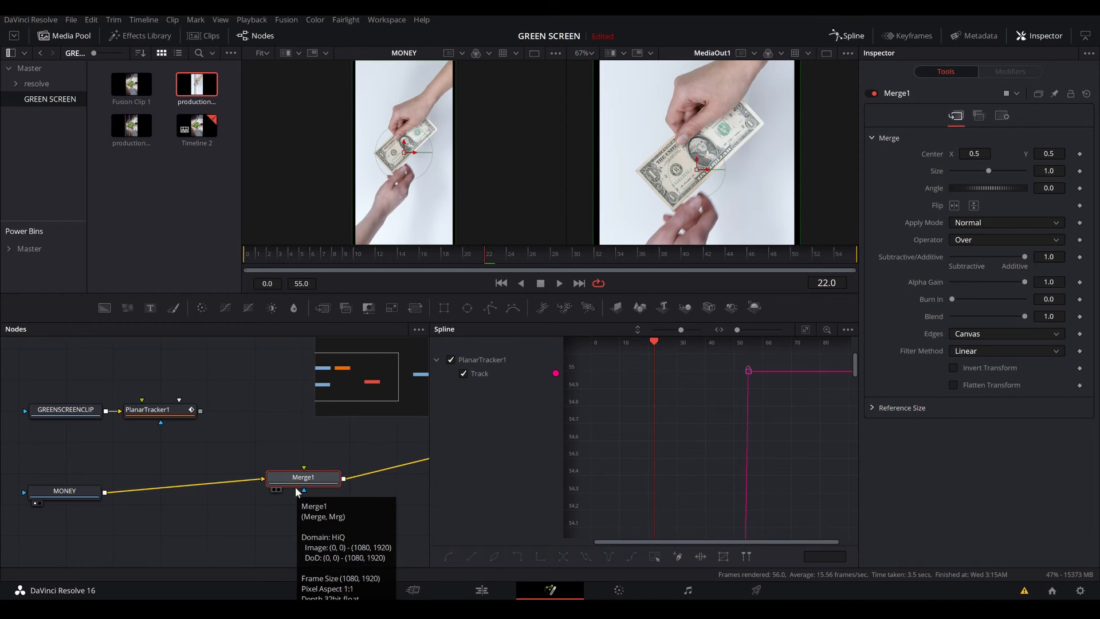
left_click_drag(201, 411, 304, 485)
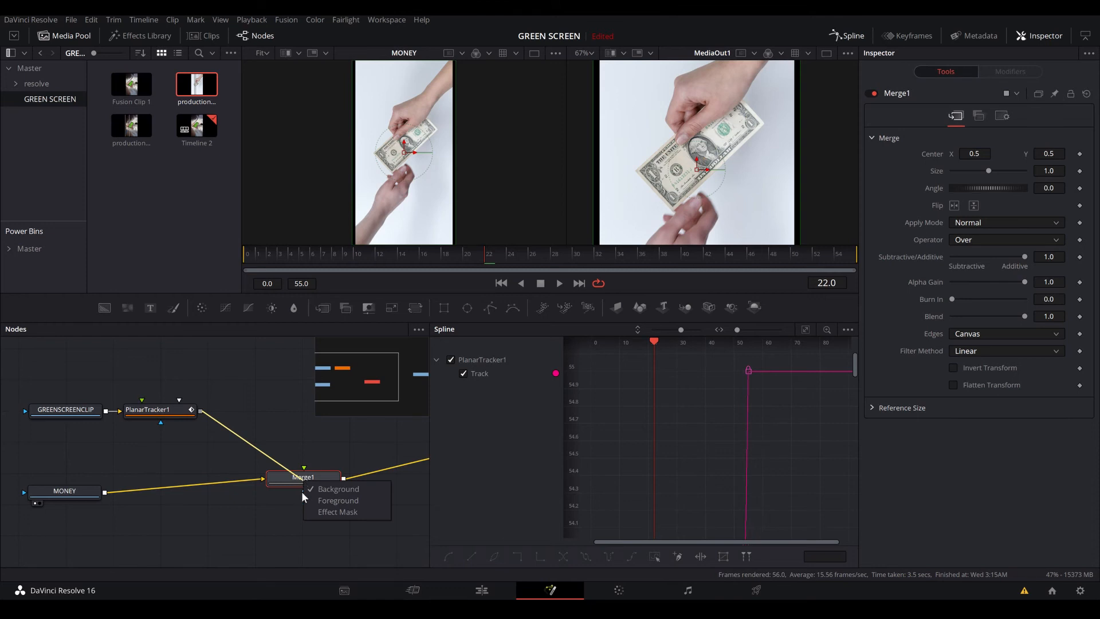
left_click(327, 499)
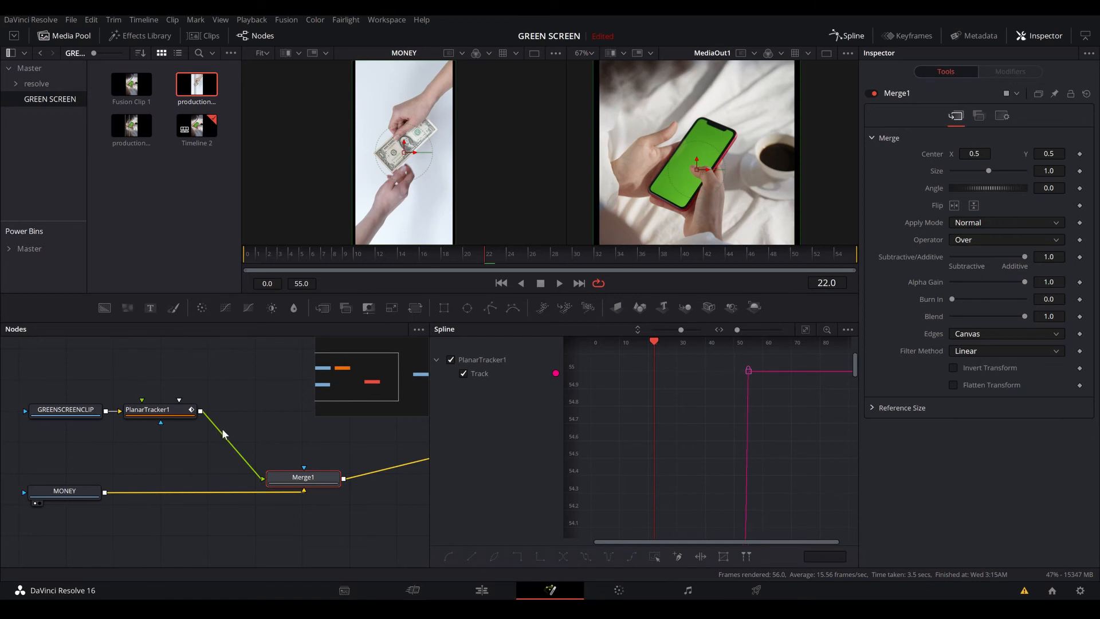
Insert a Delta Keyer between PlanarTracker1 and Merge1
left_click(167, 411)
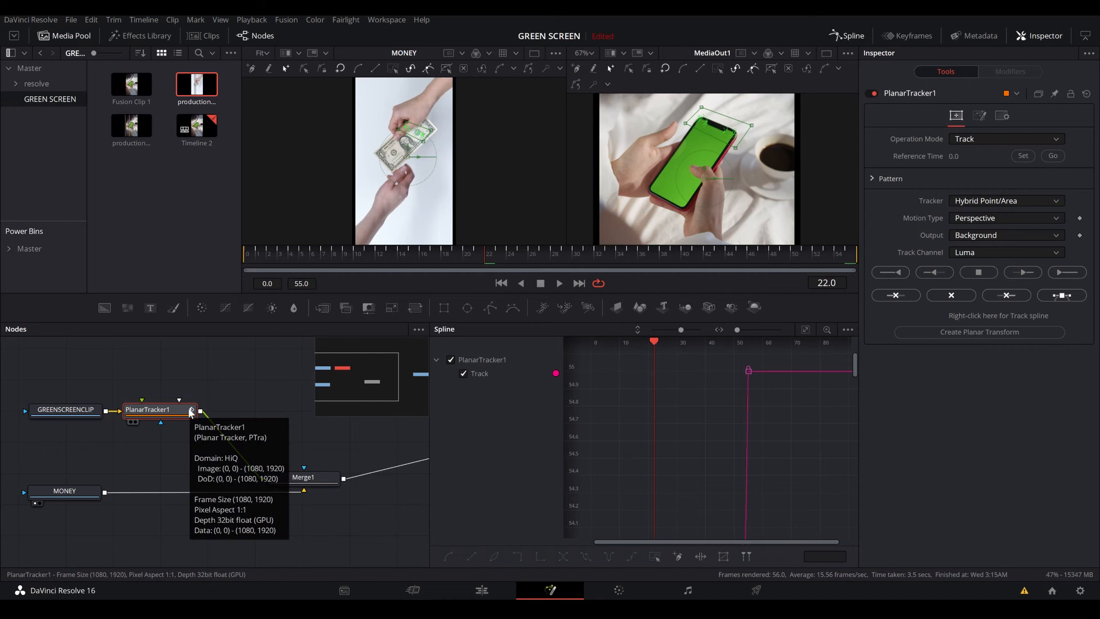
key("shift+space")
type("PLAN")
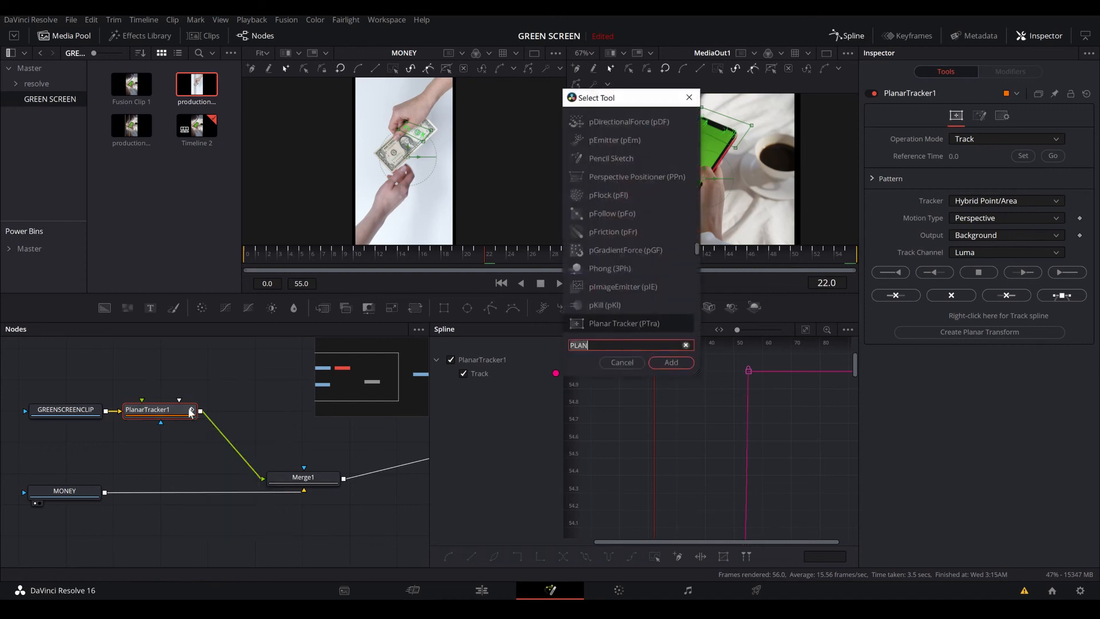
key("BackSpace")
key("BackSpace")
key("BackSpace")
key("BackSpace")
type("DELT")
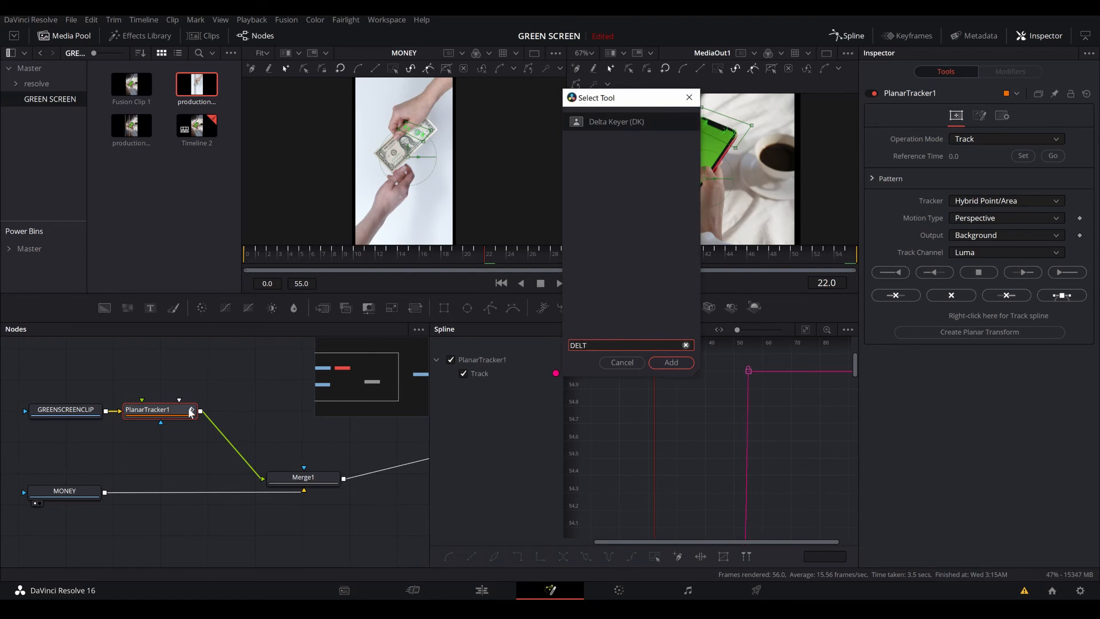
key("Return")
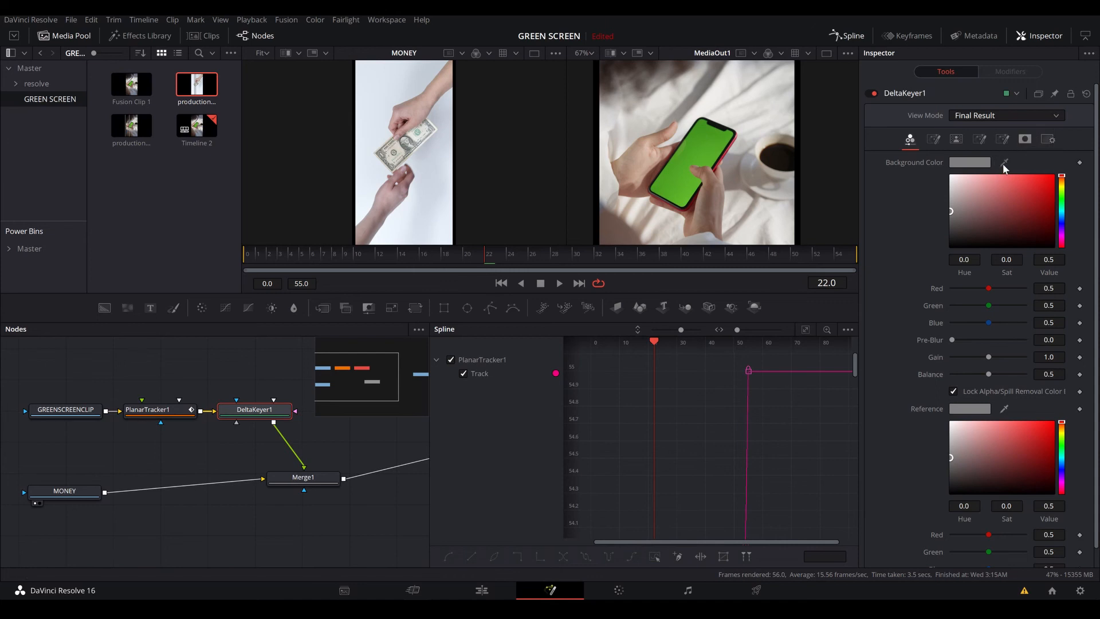
Sample the phone screen's green as the Delta Keyer's background color and play the keyed result
left_click_drag(1002, 163, 716, 149)
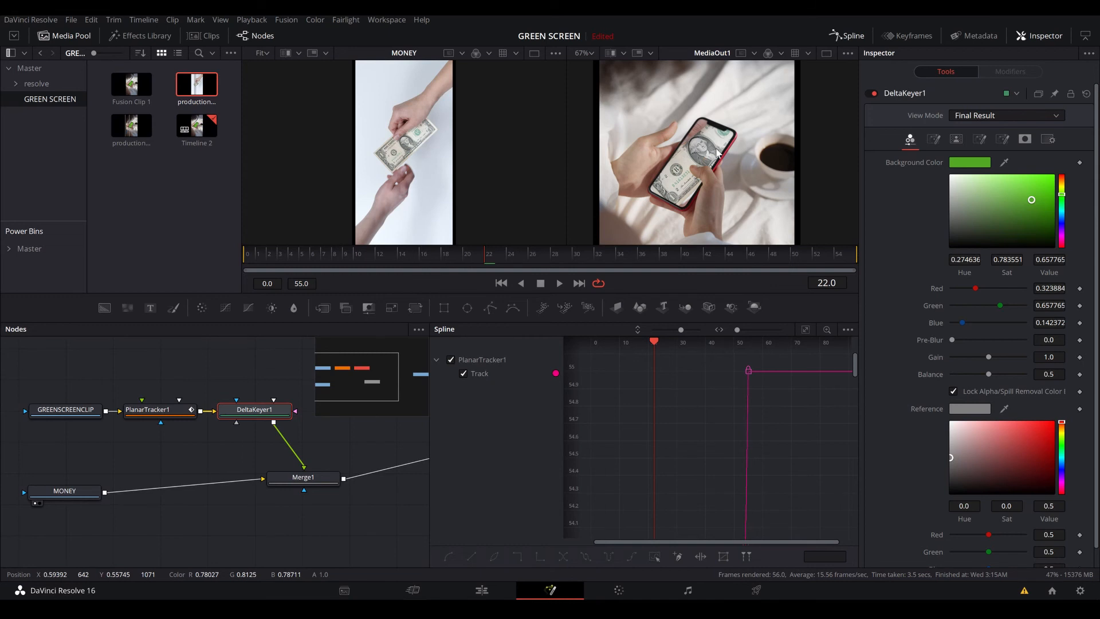
key("space")
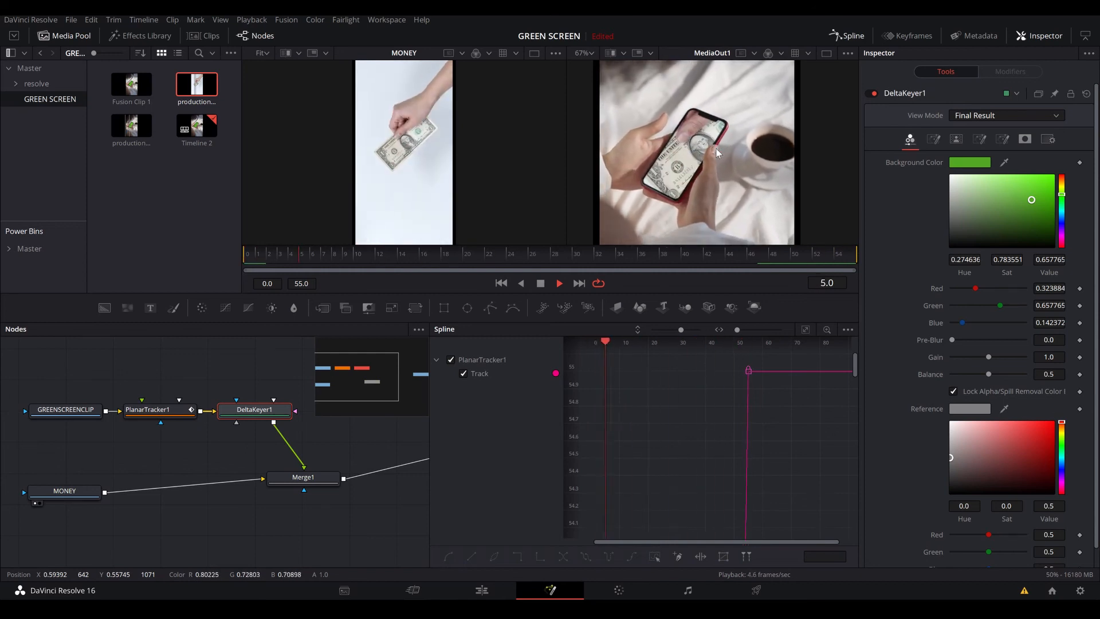
key("space")
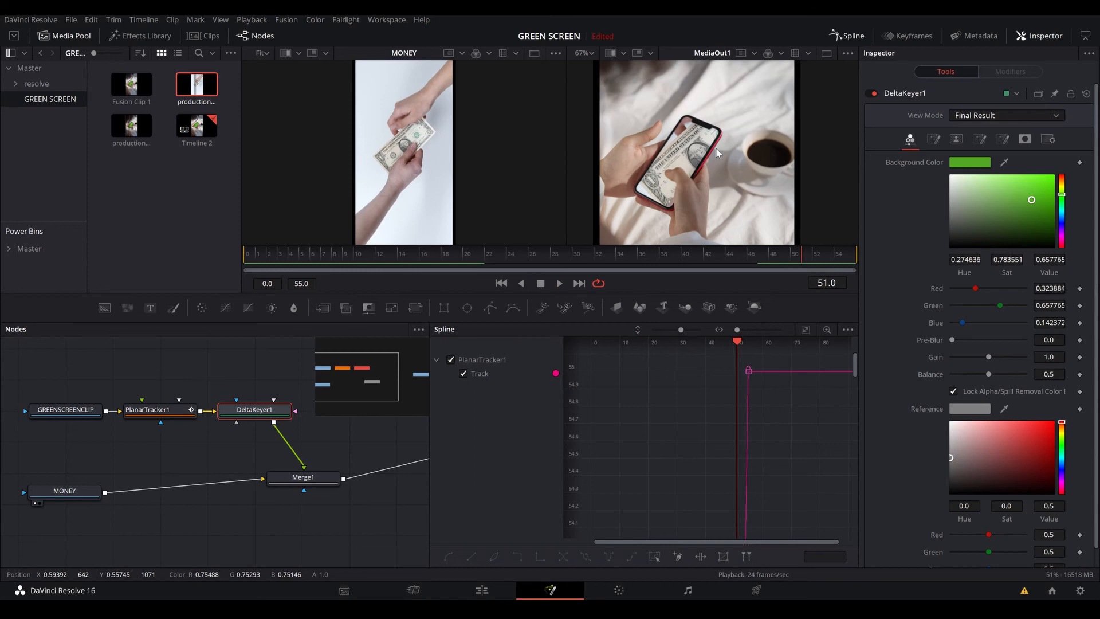
Create a Planar Transform from PlanarTracker1, insert it between MONEY and Merge1, and play back the tracked result
left_click(157, 408)
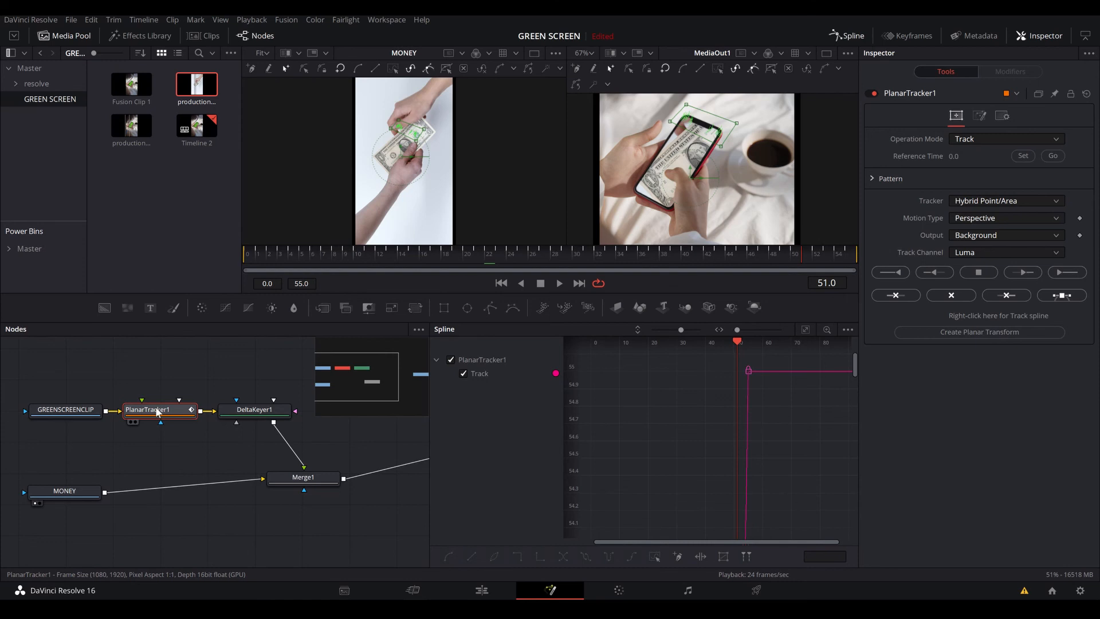
left_click(962, 332)
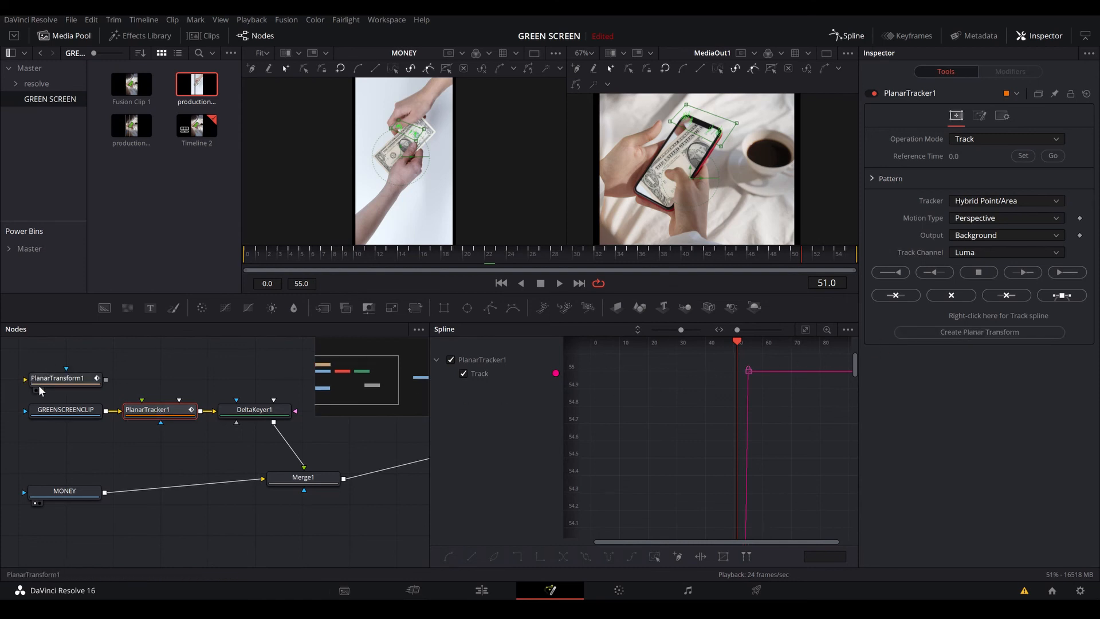
left_click_drag(48, 383, 168, 488)
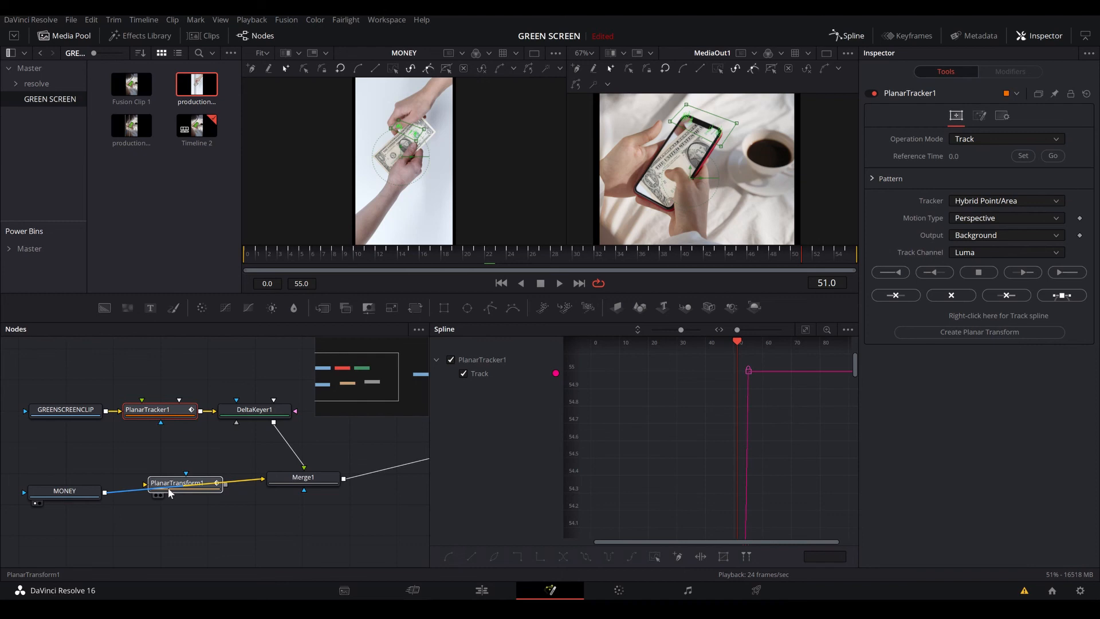
left_click(167, 486)
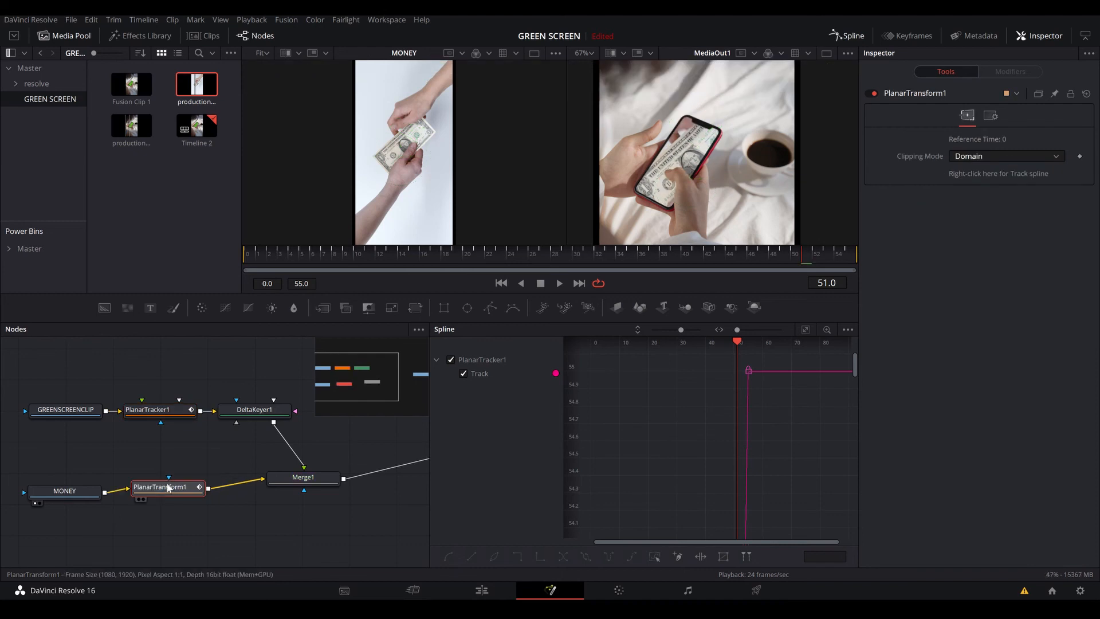
left_click_drag(157, 490, 180, 503)
key("space")
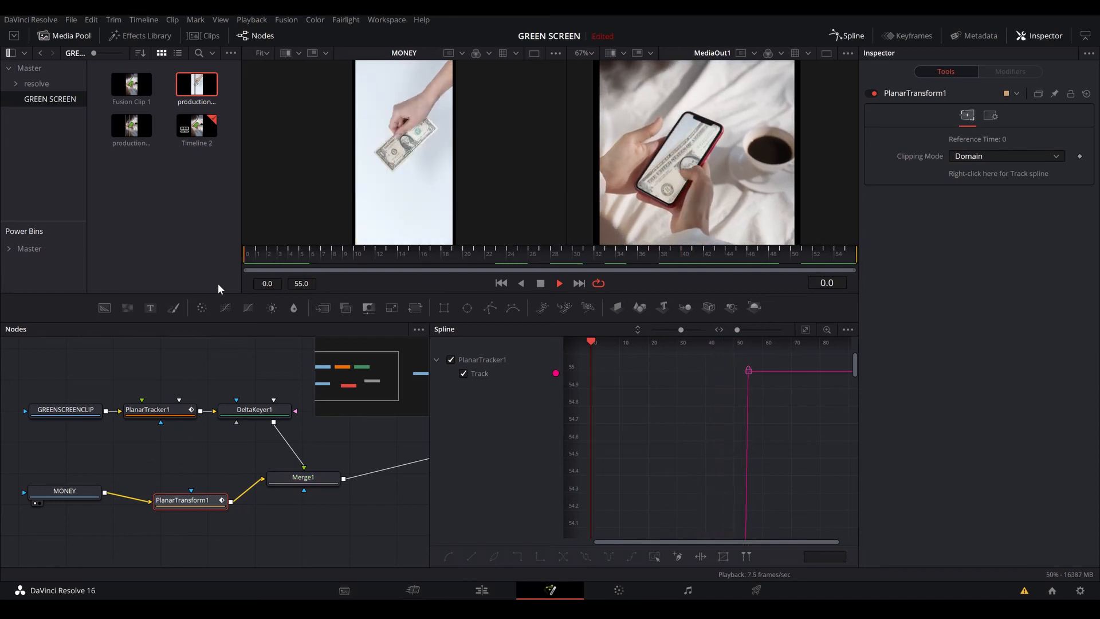
key("space")
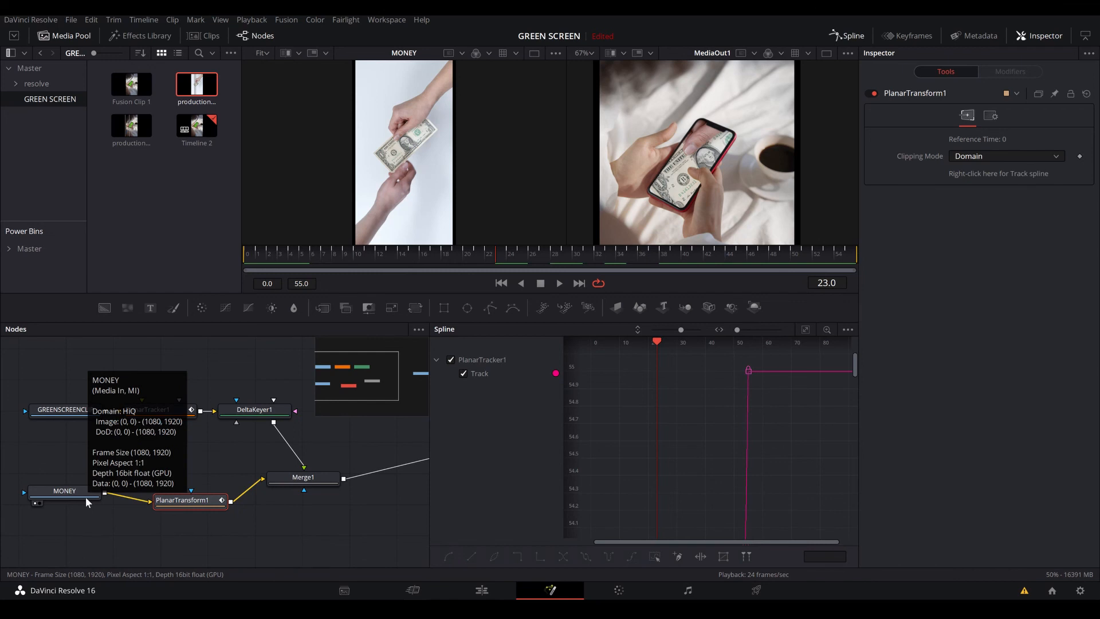
Insert a Transform node between MONEY and PlanarTransform1
left_click_drag(85, 496, 39, 505)
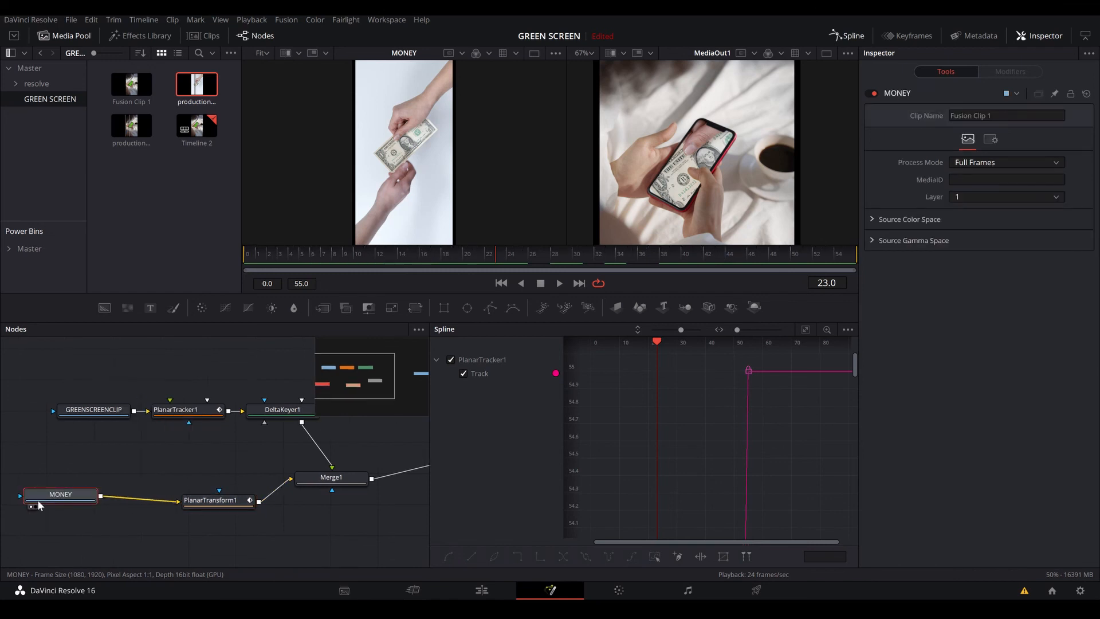
key("shift+space")
type("TRANS")
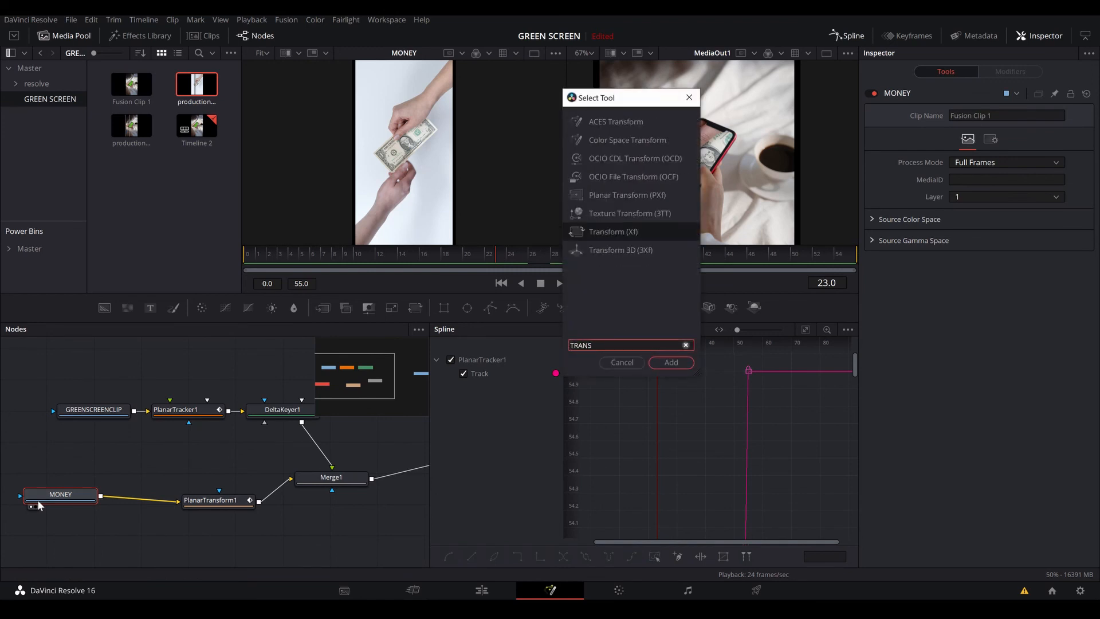
key("Return")
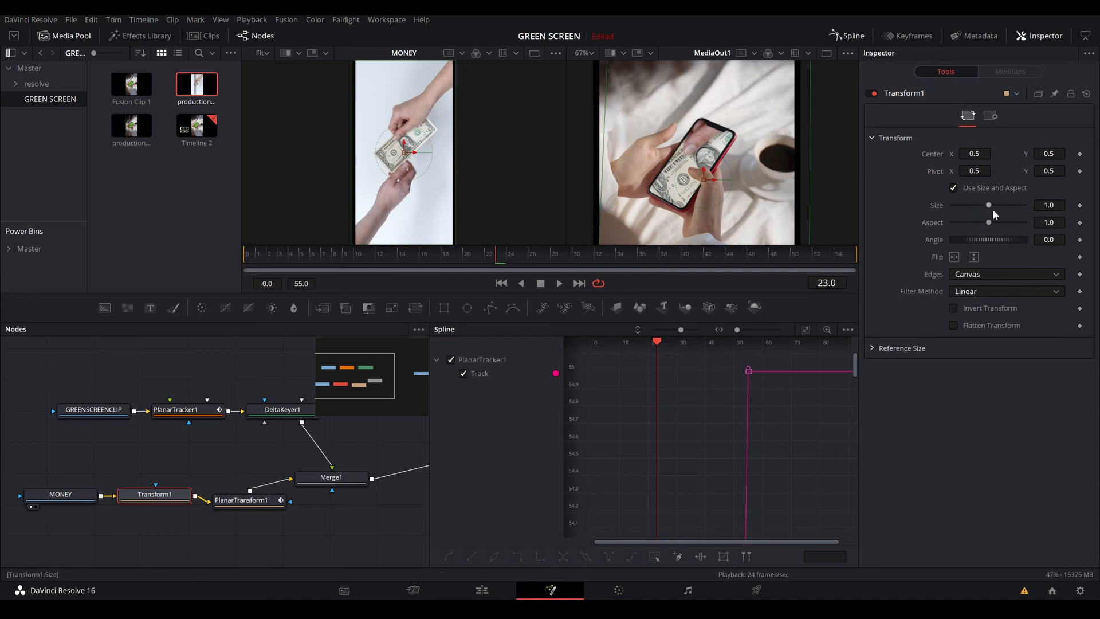
Fit the money clip to the phone with size 0.28, angle -31.3 and center X 0.431, Y 0.547, and play it from the start
left_click_drag(990, 205, 963, 209)
left_click_drag(997, 241, 981, 242)
left_click_drag(974, 153, 935, 153)
left_click_drag(1048, 154, 1075, 154)
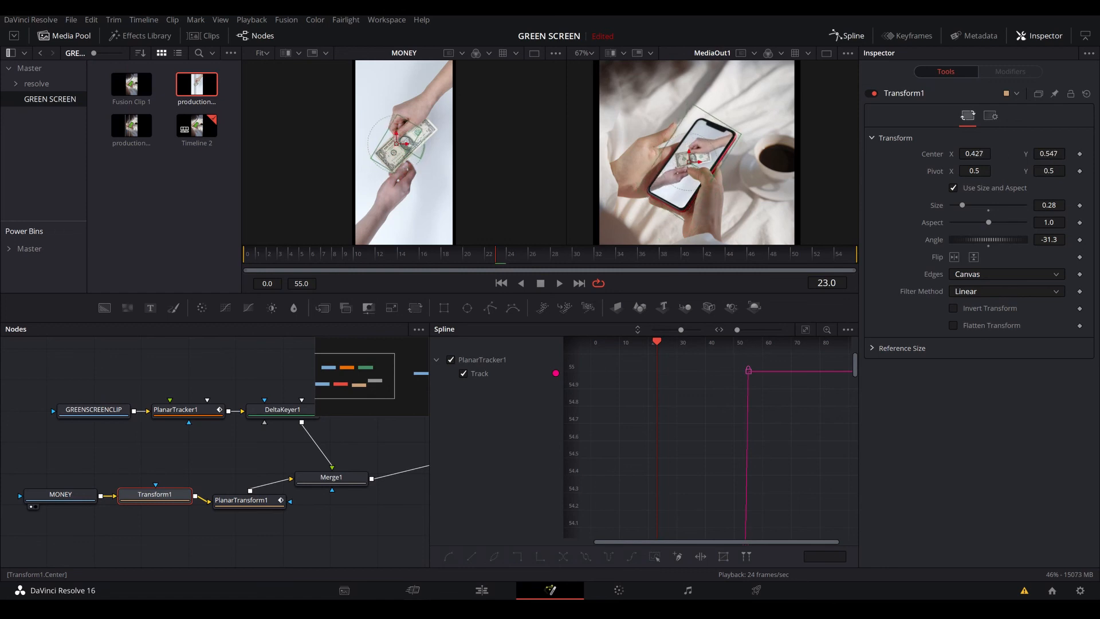
left_click(252, 256)
key("space")
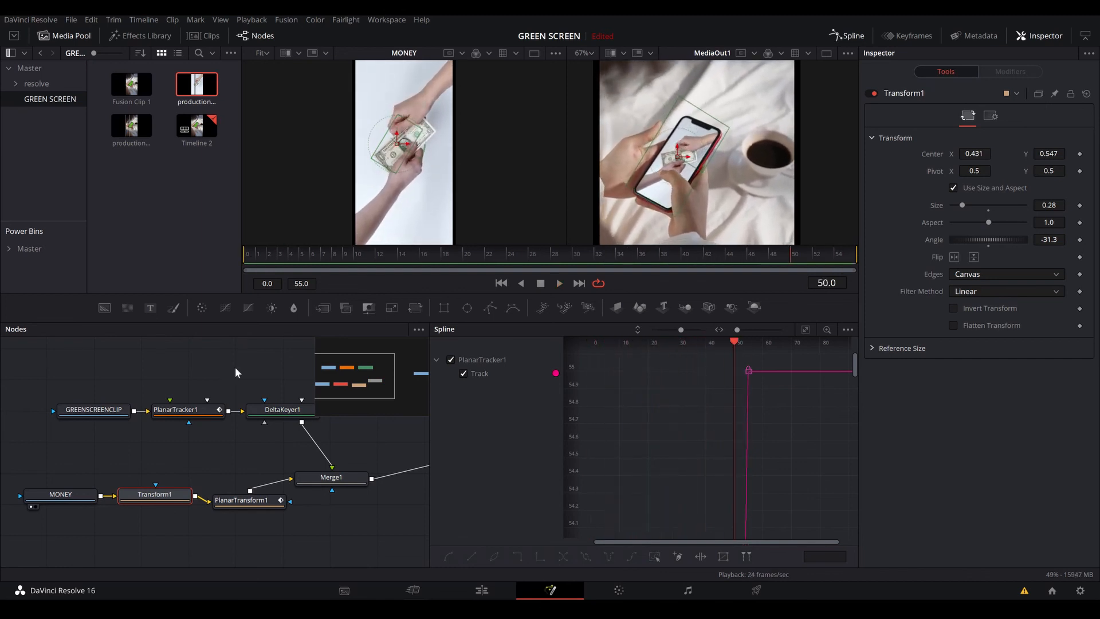
Try the composite without PlanarTransform1, with the Transform's center Y at 0.517, and scrub it on the Edit page
left_click(247, 501)
key("Delete")
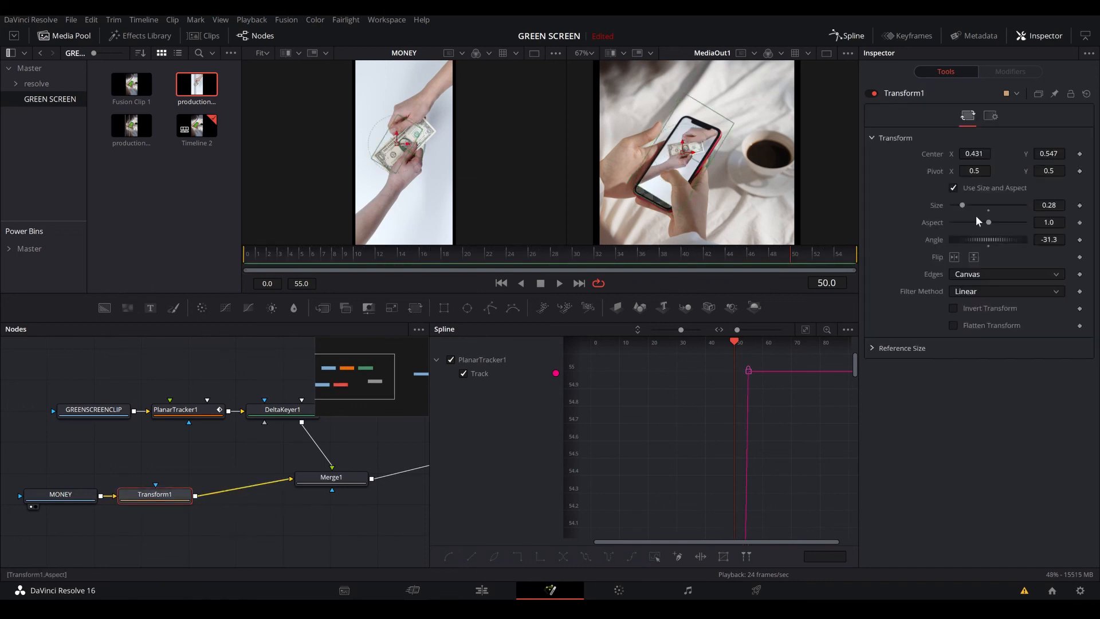
left_click_drag(1040, 154, 1023, 153)
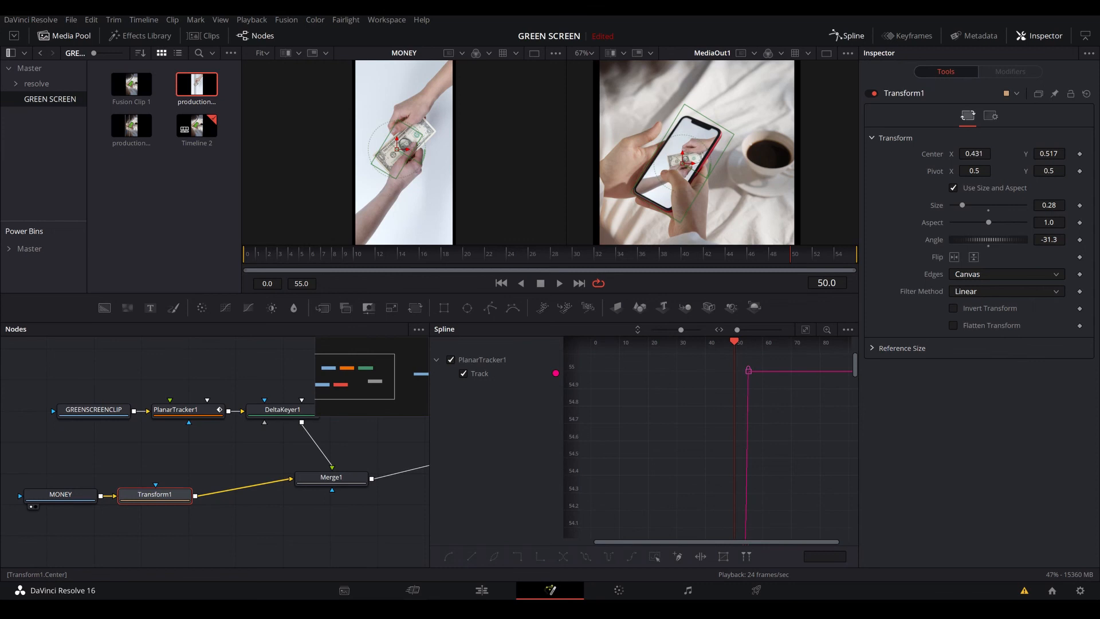
left_click(482, 590)
left_click_drag(541, 370, 514, 371)
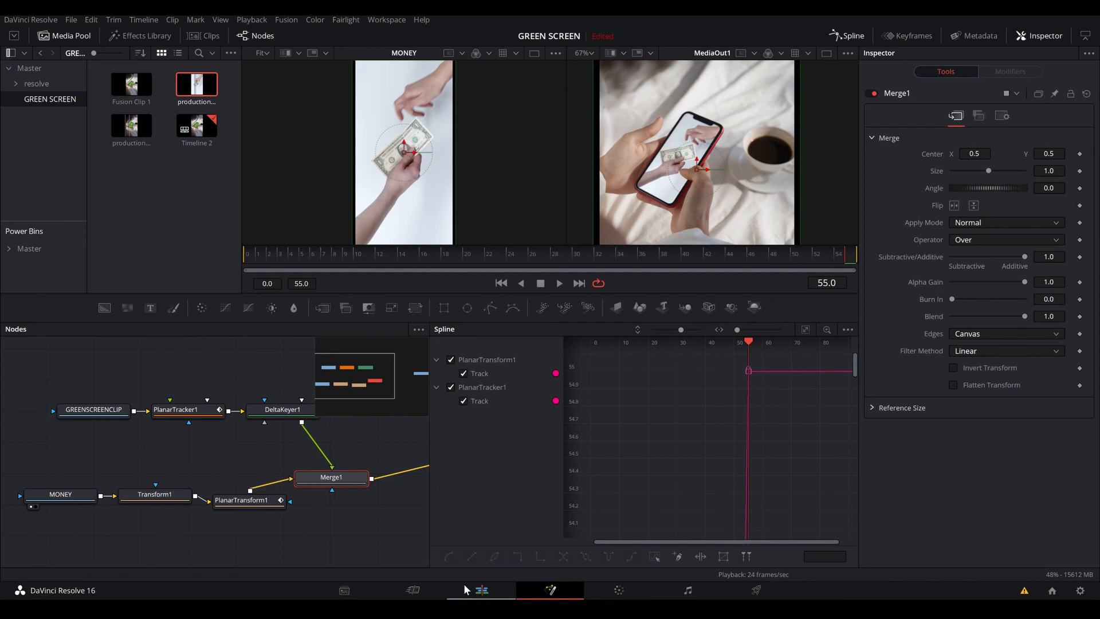
Review the composite with the Planar Transform in place in full screen from the Edit page
left_click(465, 587)
left_click(528, 370)
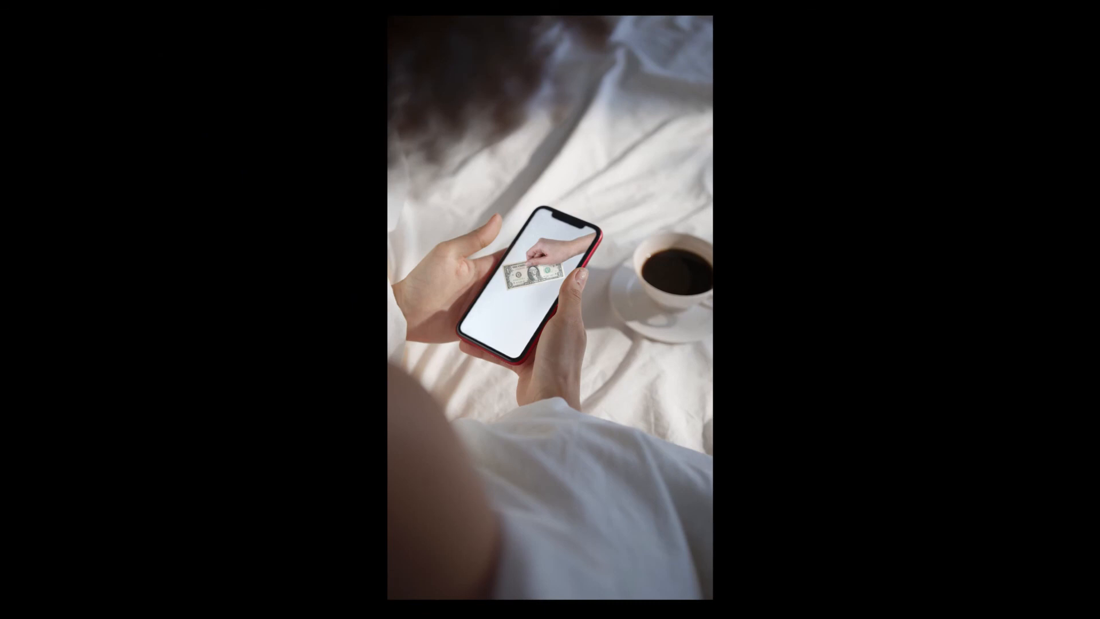